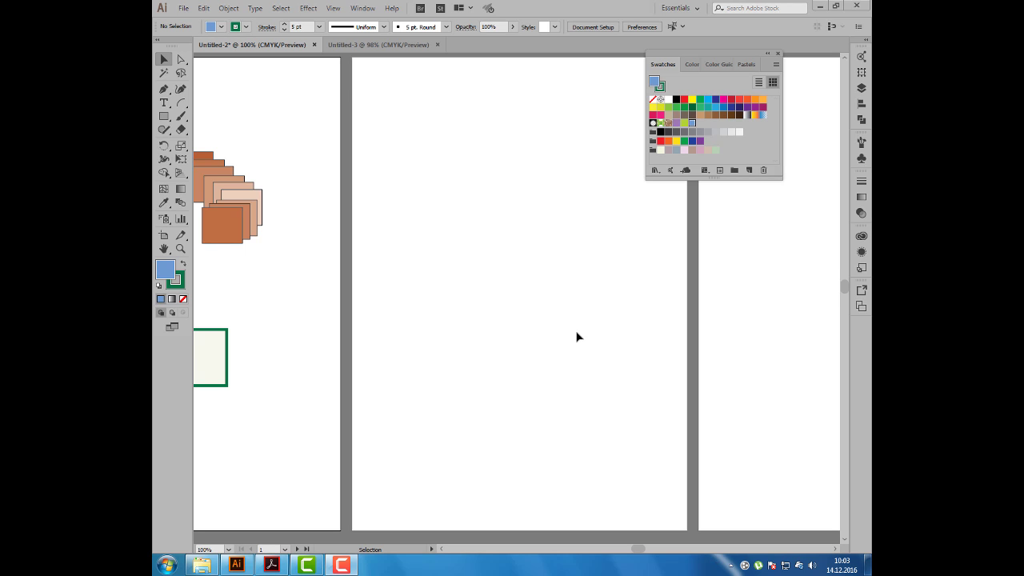
# Check the gradient fills handout PDF, then reposition the Swatches panel
pyautogui.click(275, 566)
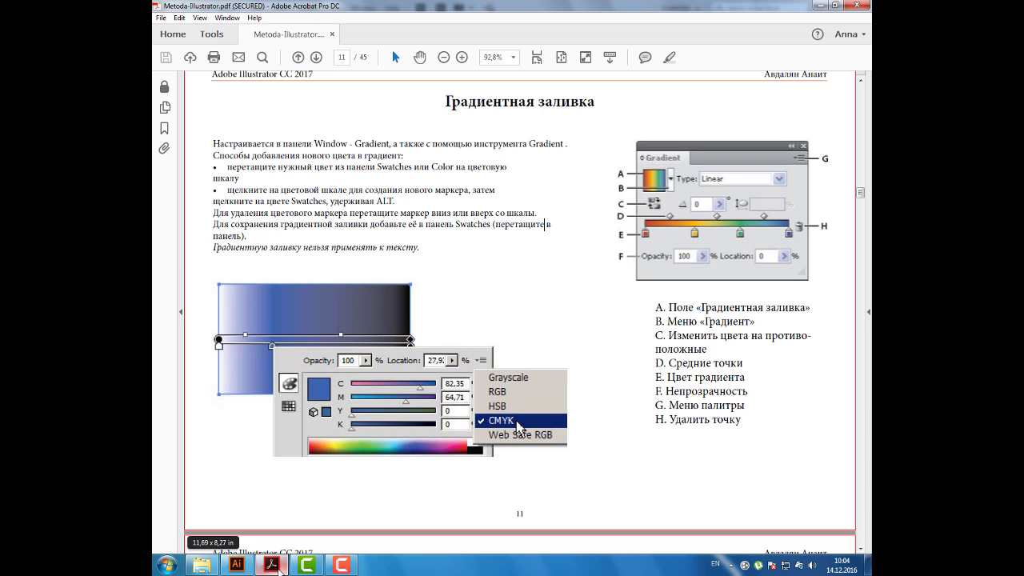
pyautogui.click(236, 564)
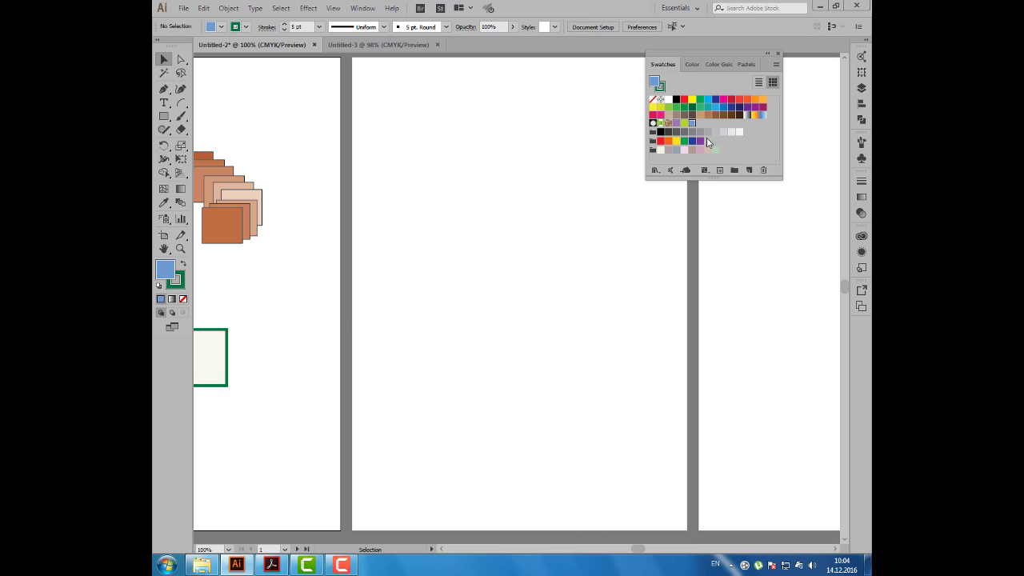
pyautogui.moveTo(702, 54); pyautogui.dragTo(715, 97)
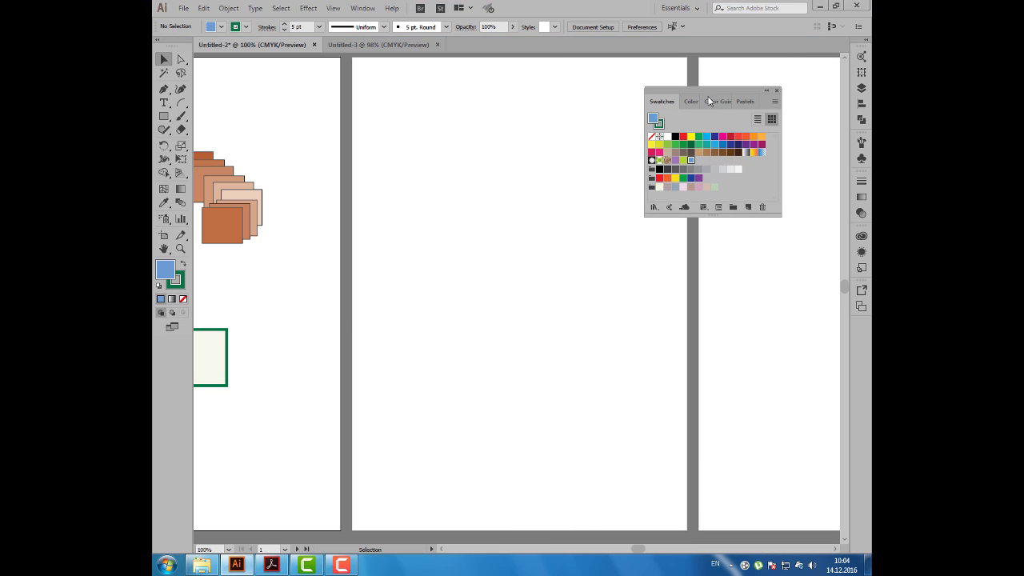
# Show the Gradient panel from the Window menu and float it on the workspace
pyautogui.click(370, 11)
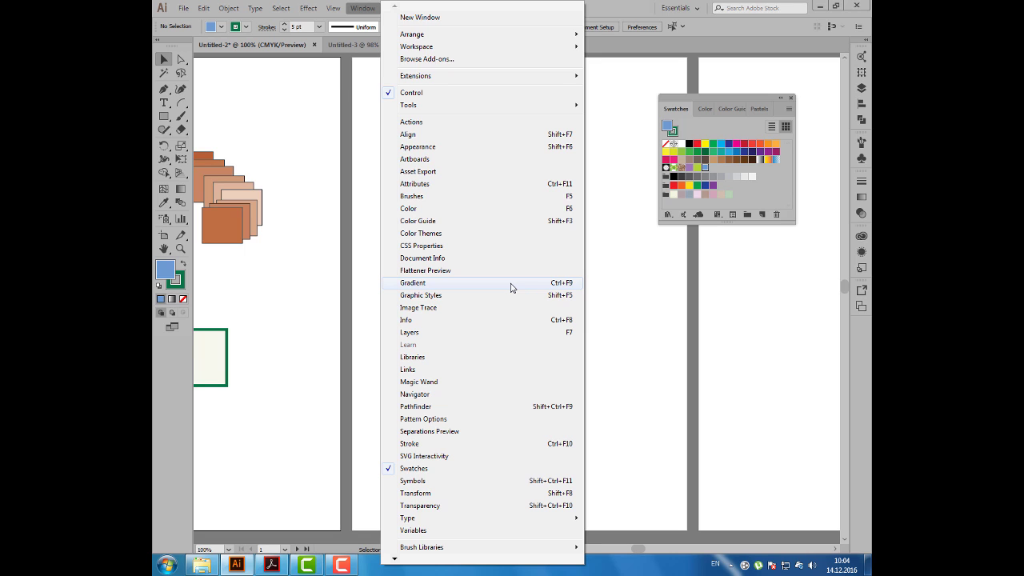
pyautogui.click(512, 287)
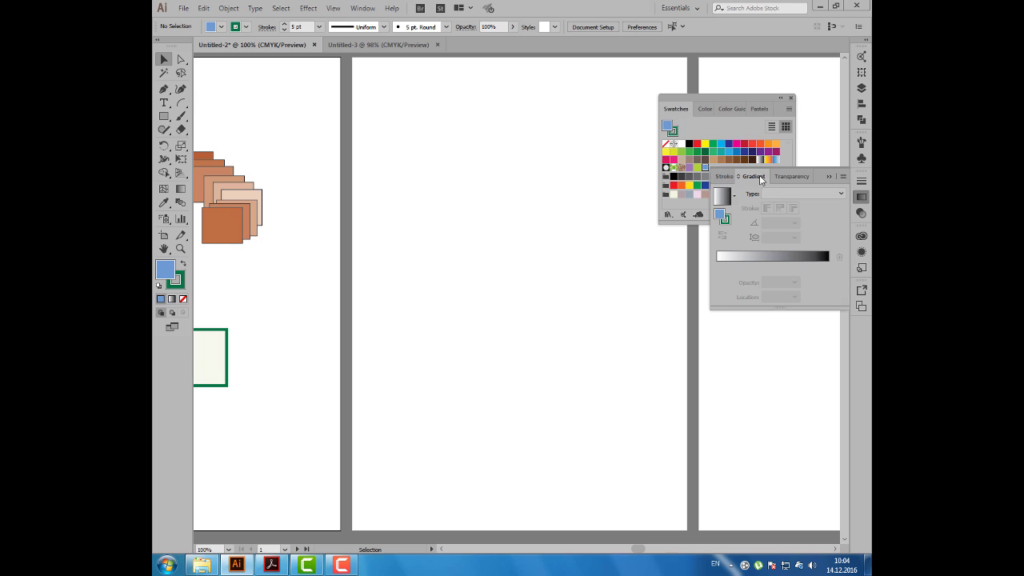
pyautogui.moveTo(759, 175)
pyautogui.mouseDown()
pyautogui.moveTo(604, 260)
pyautogui.moveTo(565, 158)
pyautogui.mouseUp()
pyautogui.click(828, 176)
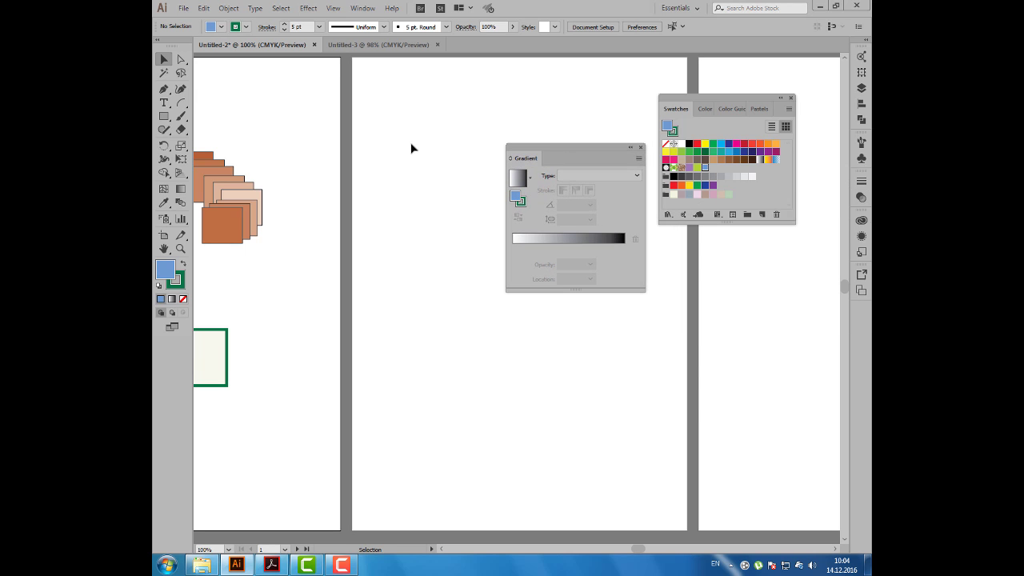
# Reset to default white fill and black stroke, then draw a square near the top left
pyautogui.press('d')
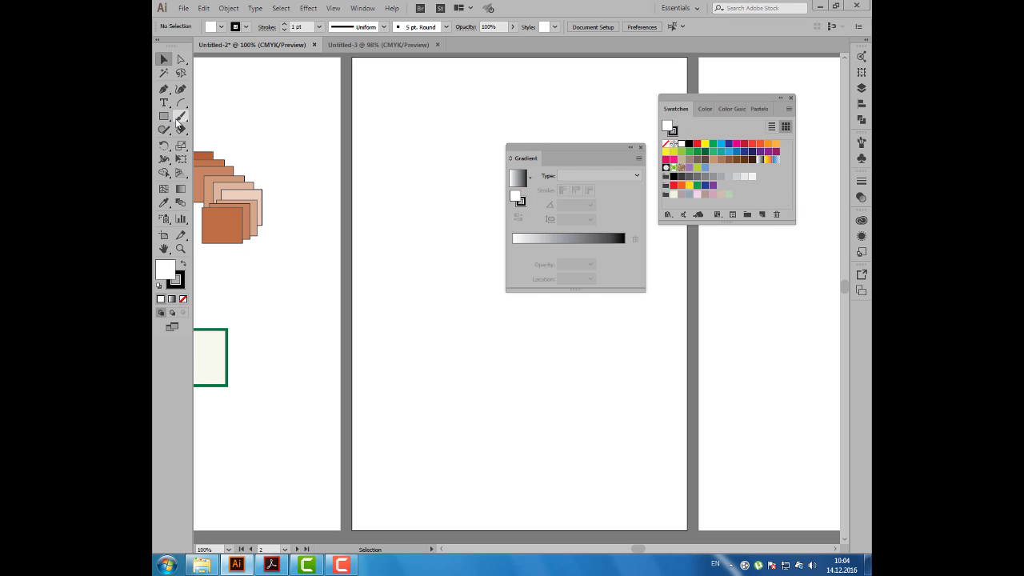
pyautogui.click(164, 116)
pyautogui.moveTo(386, 86); pyautogui.dragTo(477, 176)
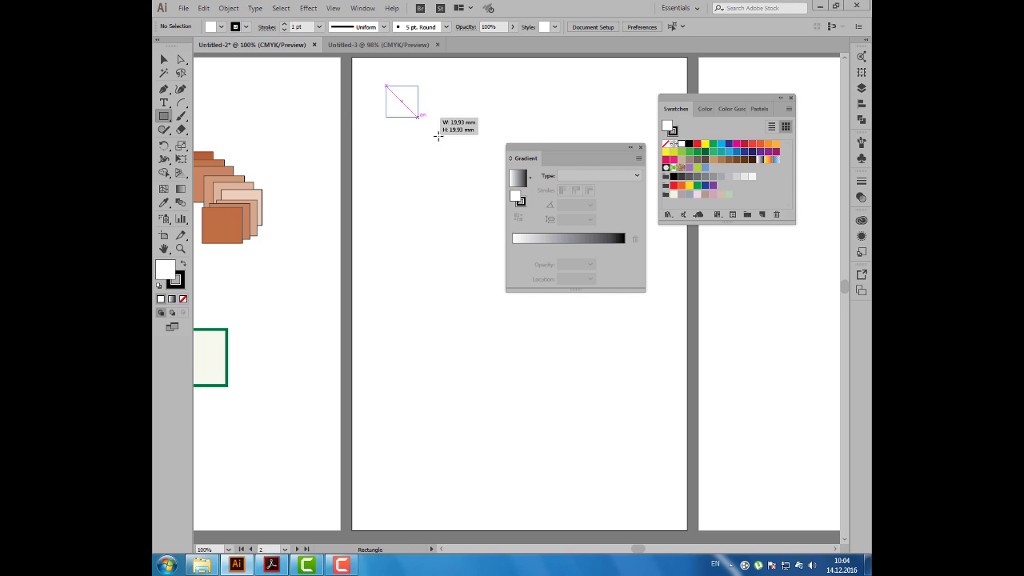
pyautogui.moveTo(531, 157); pyautogui.dragTo(535, 136)
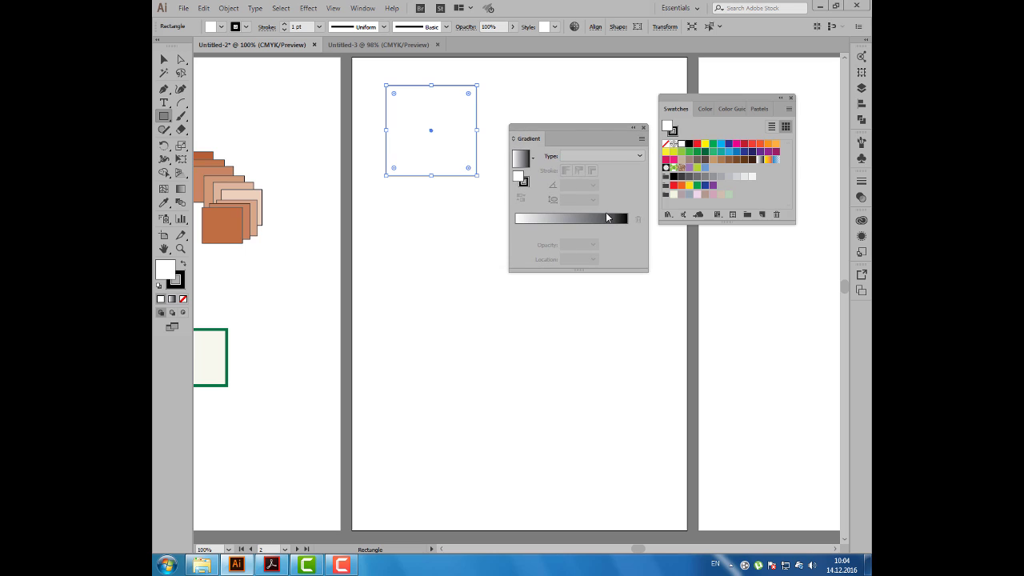
# Fill the square with a white-to-black Linear gradient angled at 45°
pyautogui.click(606, 216)
pyautogui.click(582, 157)
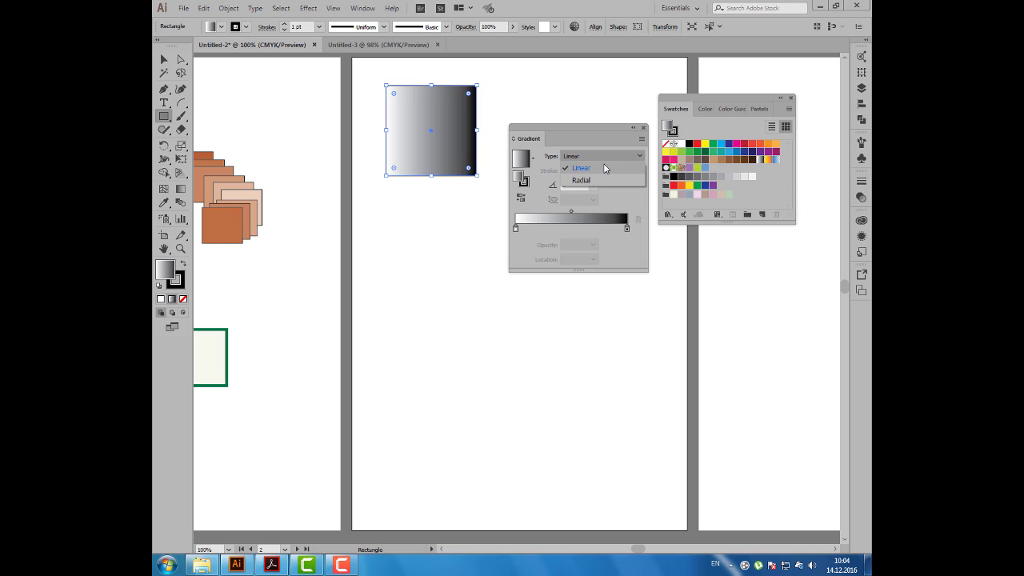
pyautogui.click(603, 168)
pyautogui.click(575, 184)
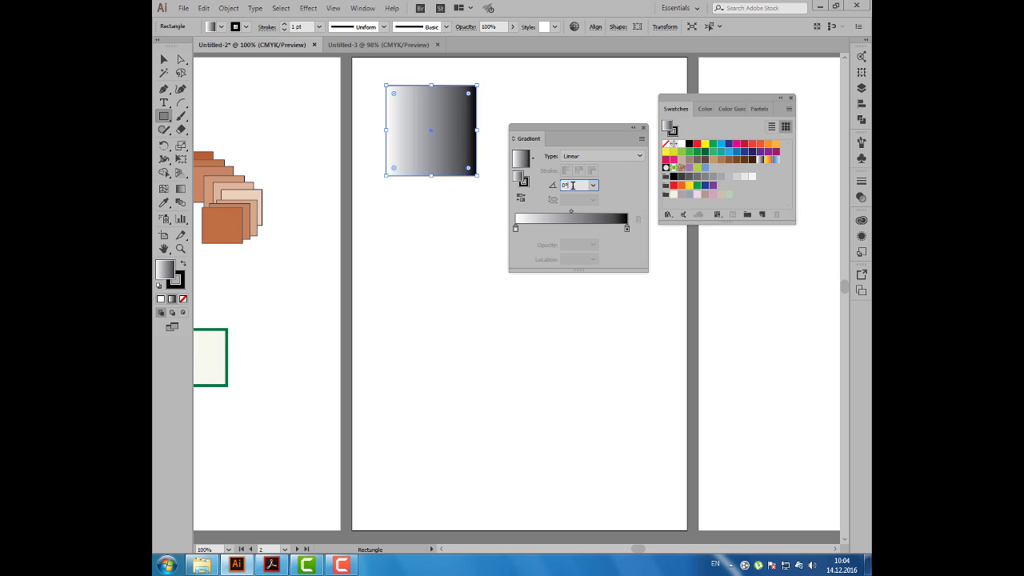
pyautogui.write('5')
pyautogui.press('Return')
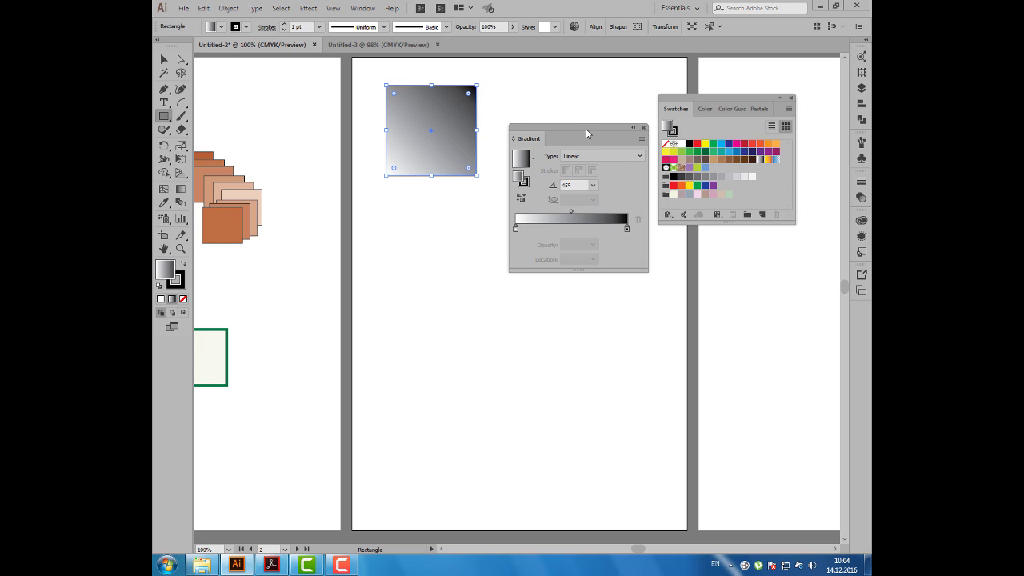
pyautogui.moveTo(586, 128); pyautogui.dragTo(590, 114)
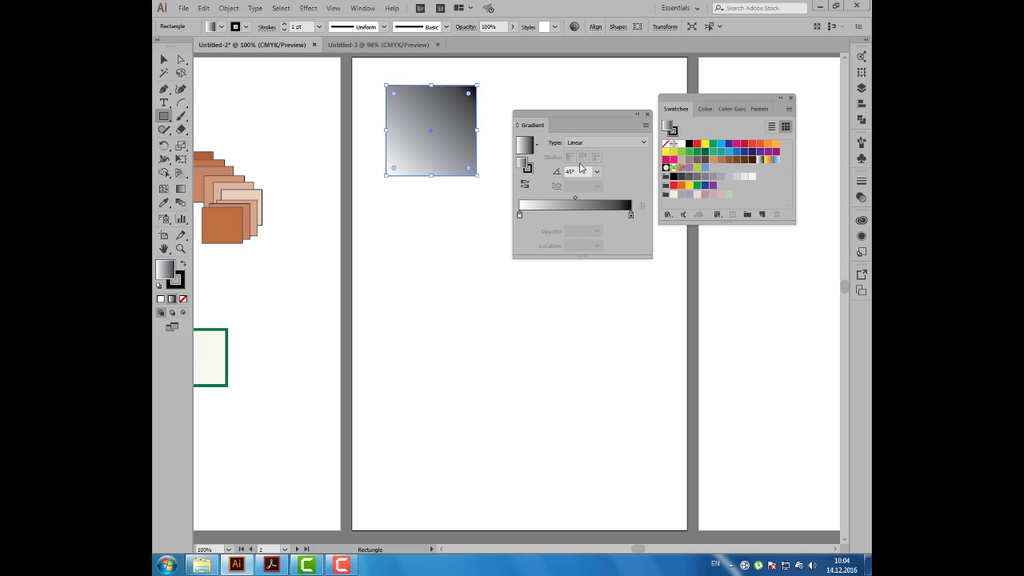
pyautogui.moveTo(574, 116); pyautogui.dragTo(580, 96)
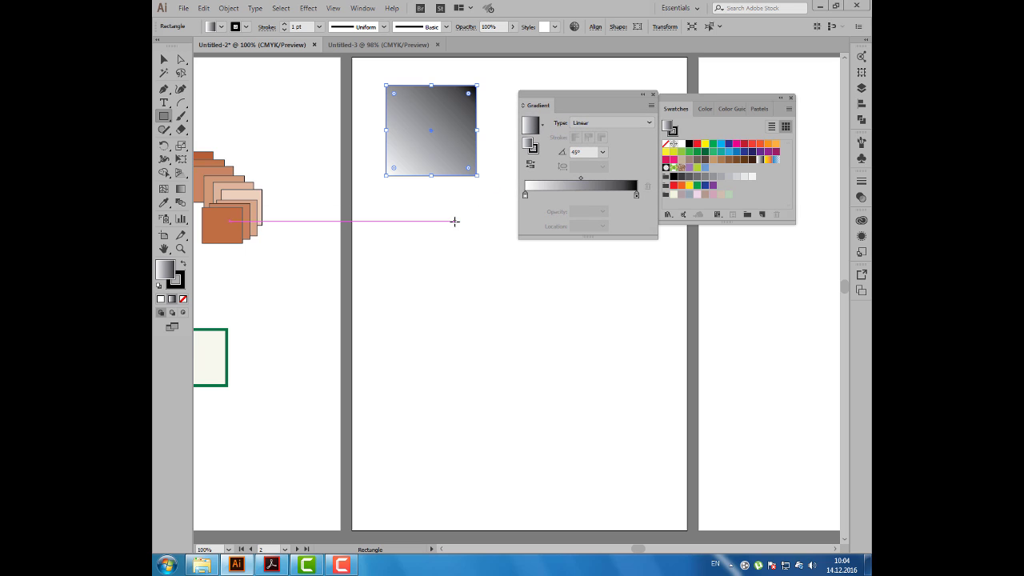
pyautogui.moveTo(160, 117); pyautogui.dragTo(210, 144)
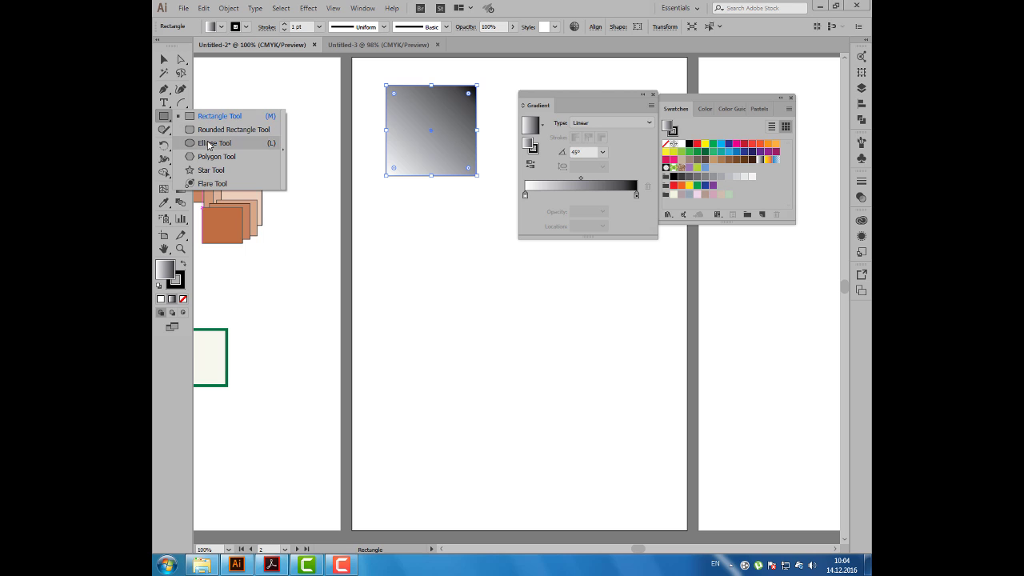
# Draw a circle below the square and change its gradient Type to Radial
pyautogui.moveTo(397, 207); pyautogui.dragTo(504, 314)
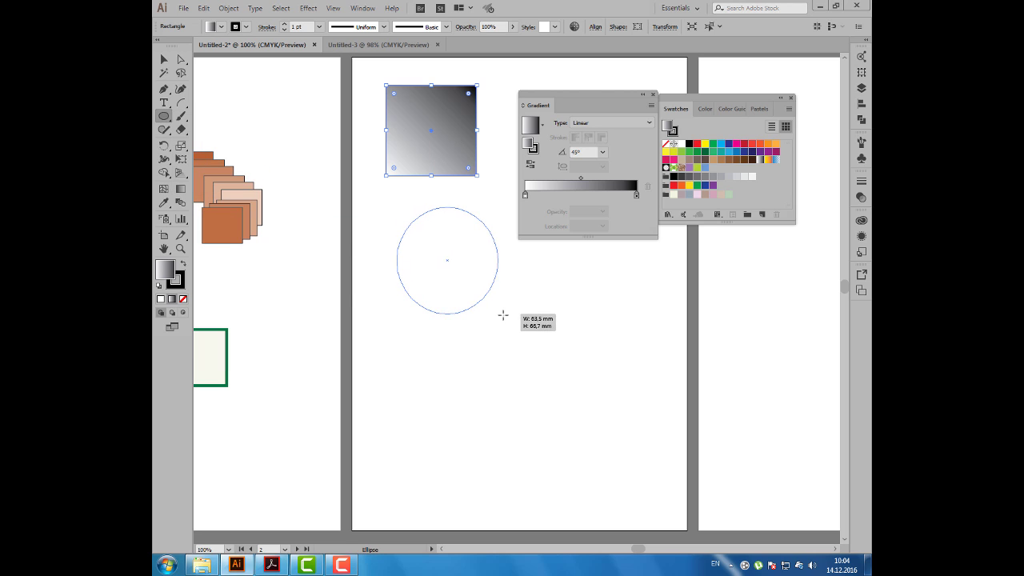
pyautogui.click(608, 121)
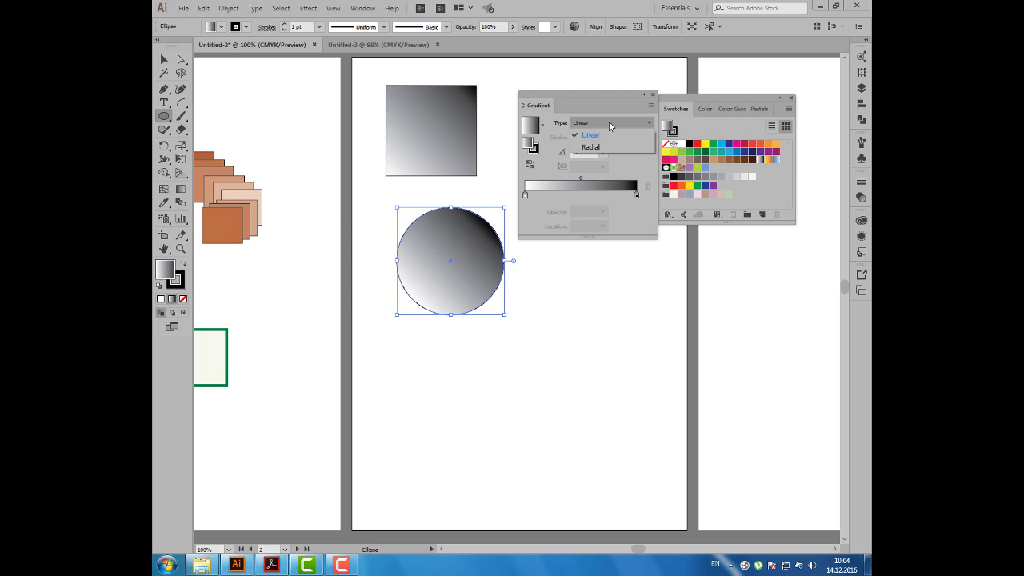
pyautogui.click(601, 150)
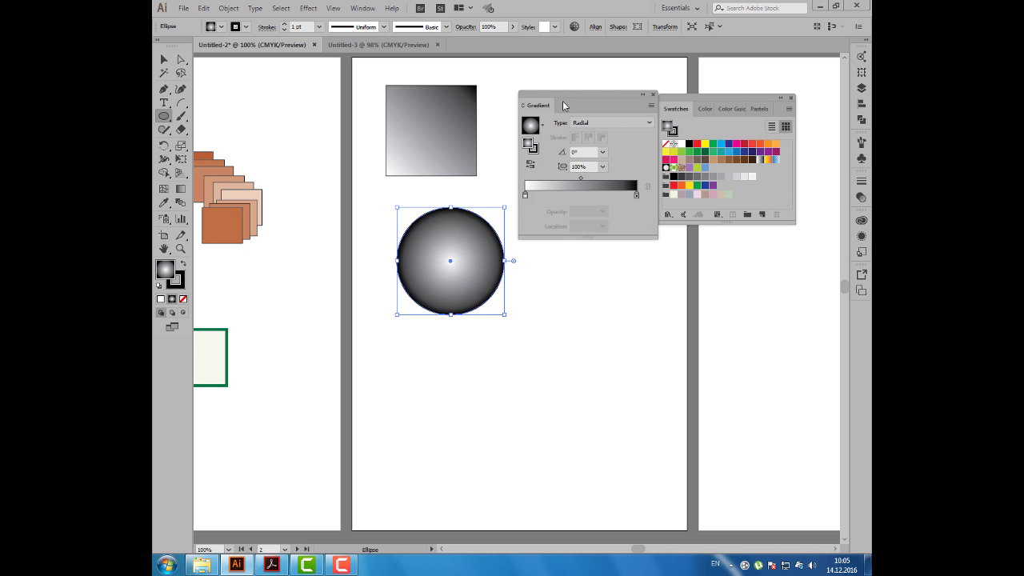
pyautogui.moveTo(563, 103); pyautogui.dragTo(552, 90)
# Select the square and set its gradient Angle to 0°
pyautogui.click(164, 59)
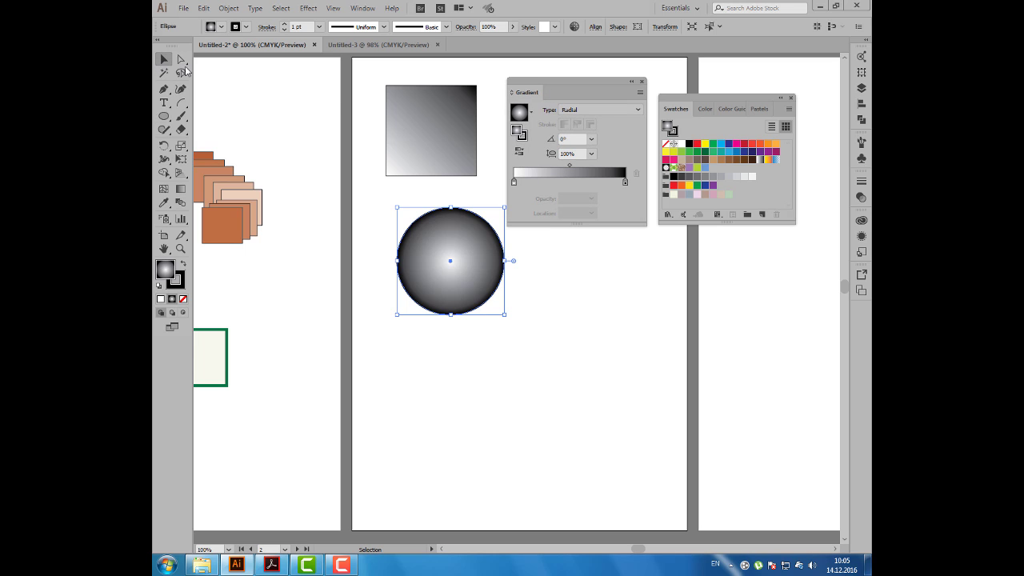
pyautogui.click(448, 125)
pyautogui.click(576, 139)
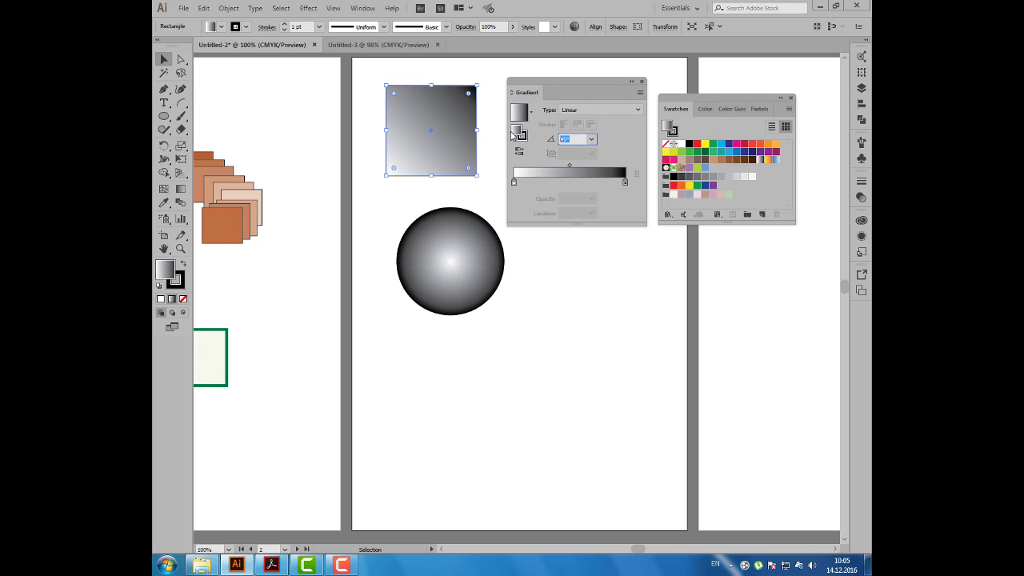
pyautogui.write('0')
pyautogui.press('Return')
pyautogui.moveTo(569, 91); pyautogui.dragTo(565, 89)
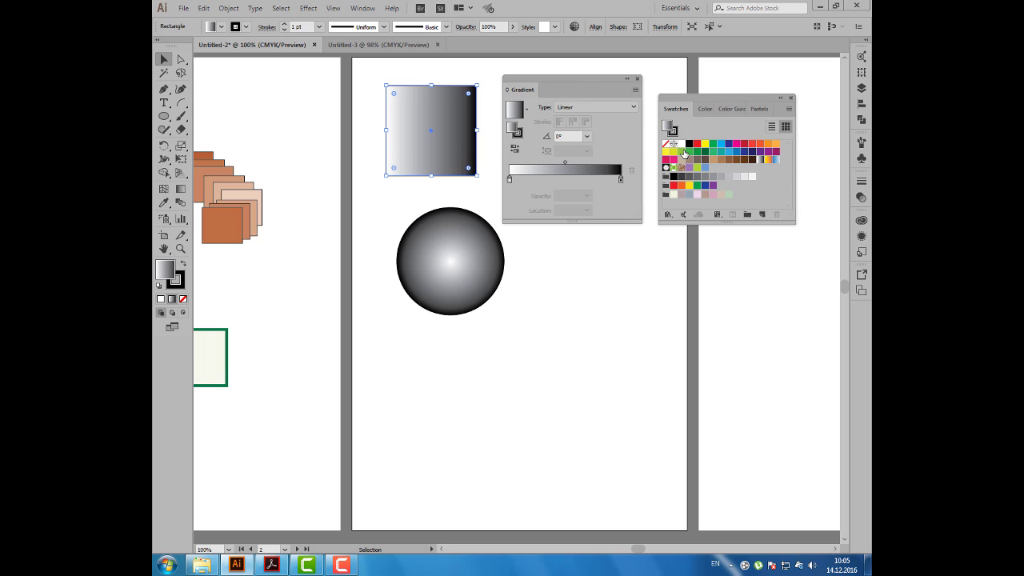
# Recolour the gradient with a green left stop, pale shades and a blue-grey middle stop
pyautogui.moveTo(681, 152); pyautogui.dragTo(509, 179)
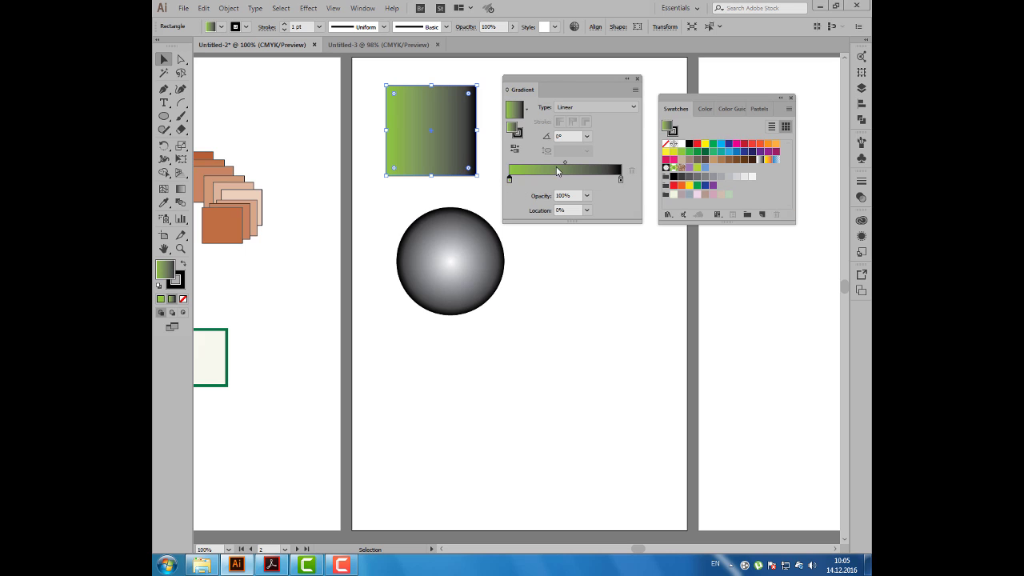
pyautogui.click(734, 109)
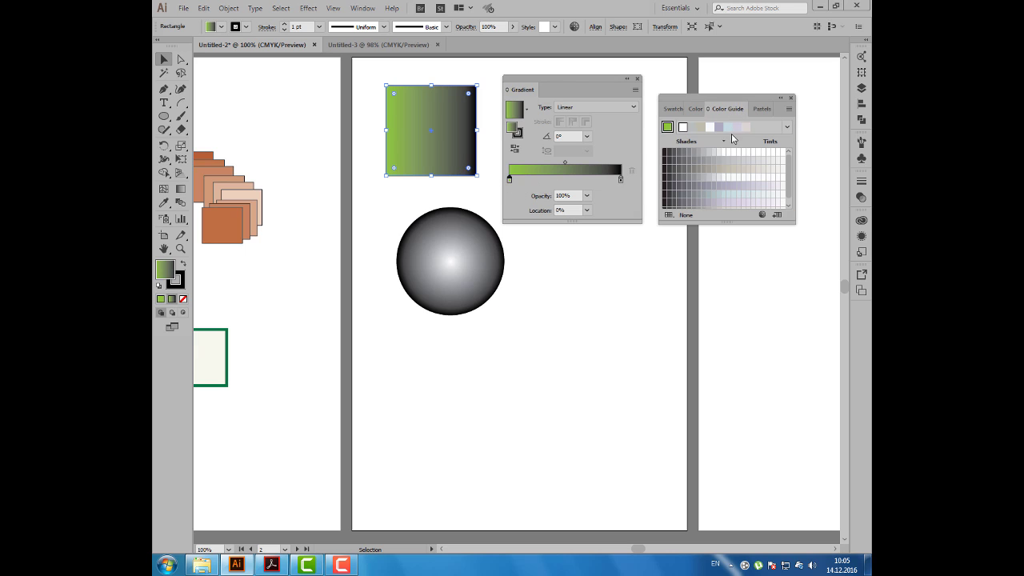
pyautogui.moveTo(662, 157)
pyautogui.mouseDown()
pyautogui.moveTo(546, 176)
pyautogui.moveTo(680, 165)
pyautogui.moveTo(620, 178)
pyautogui.mouseUp()
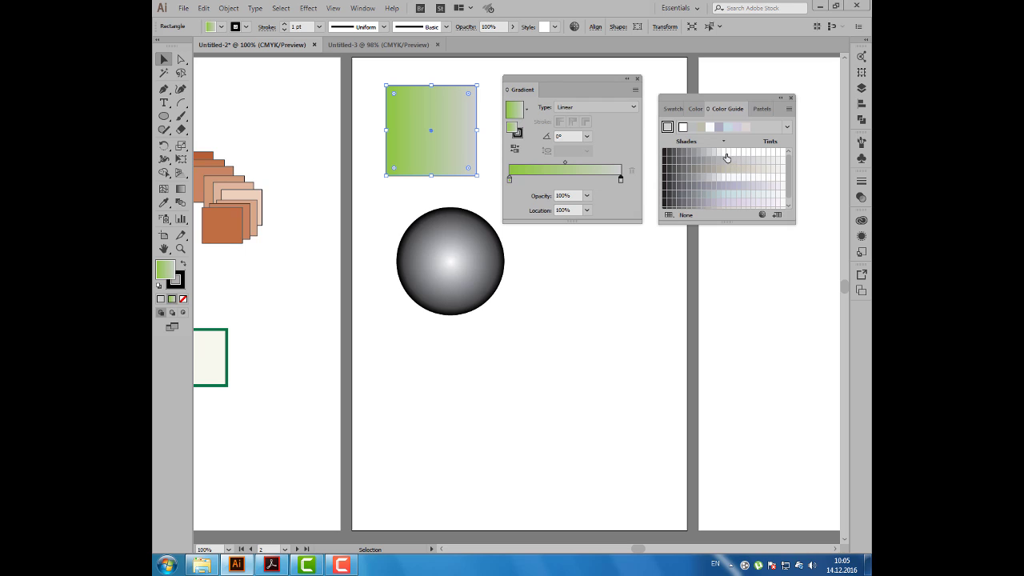
pyautogui.moveTo(728, 168); pyautogui.dragTo(598, 186)
pyautogui.moveTo(598, 185); pyautogui.dragTo(597, 180)
pyautogui.moveTo(723, 194); pyautogui.dragTo(556, 181)
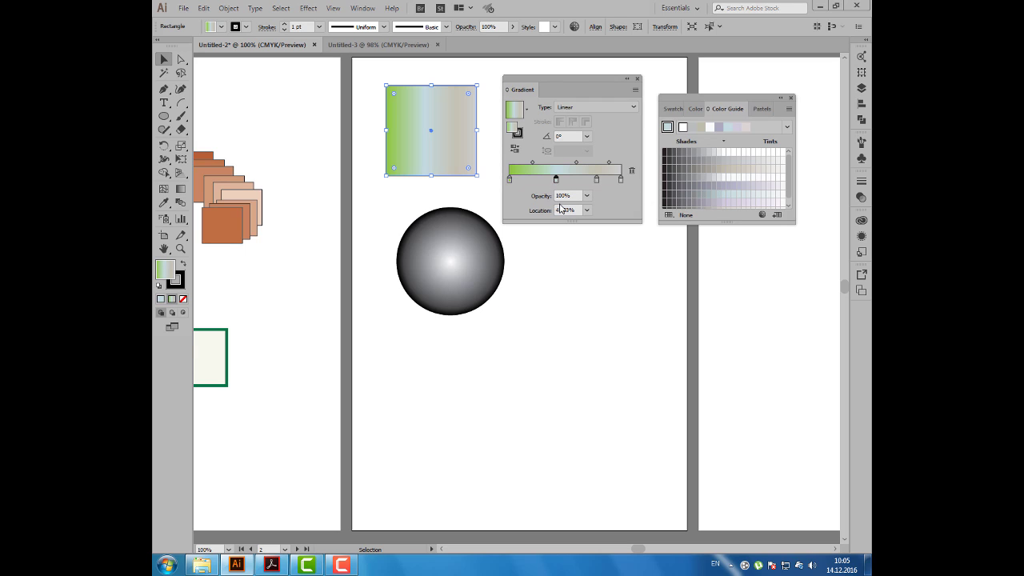
pyautogui.click(676, 109)
pyautogui.moveTo(698, 100); pyautogui.dragTo(704, 87)
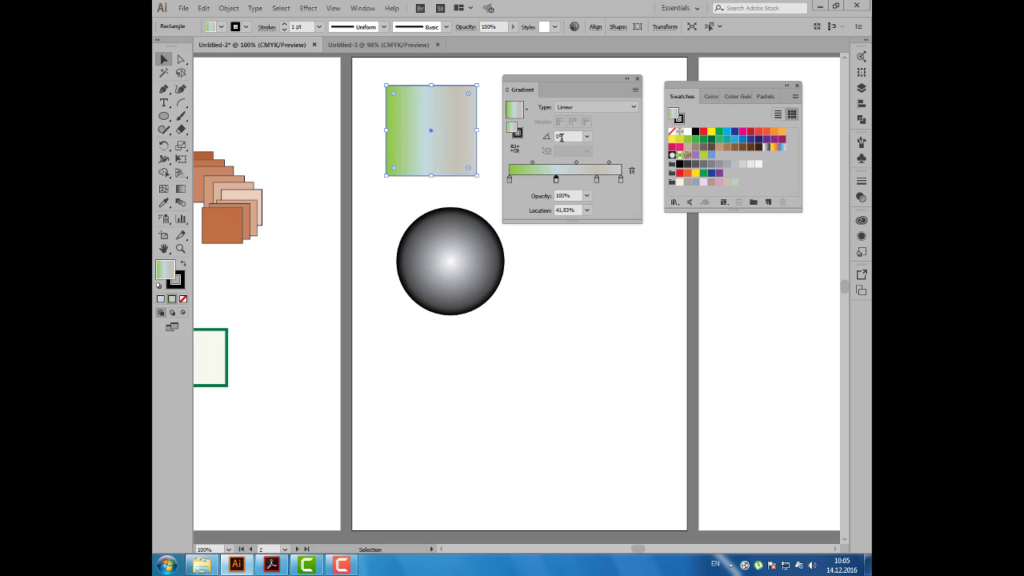
# Make the first gradient stop light pink from the stop's swatches
pyautogui.doubleClick(510, 181)
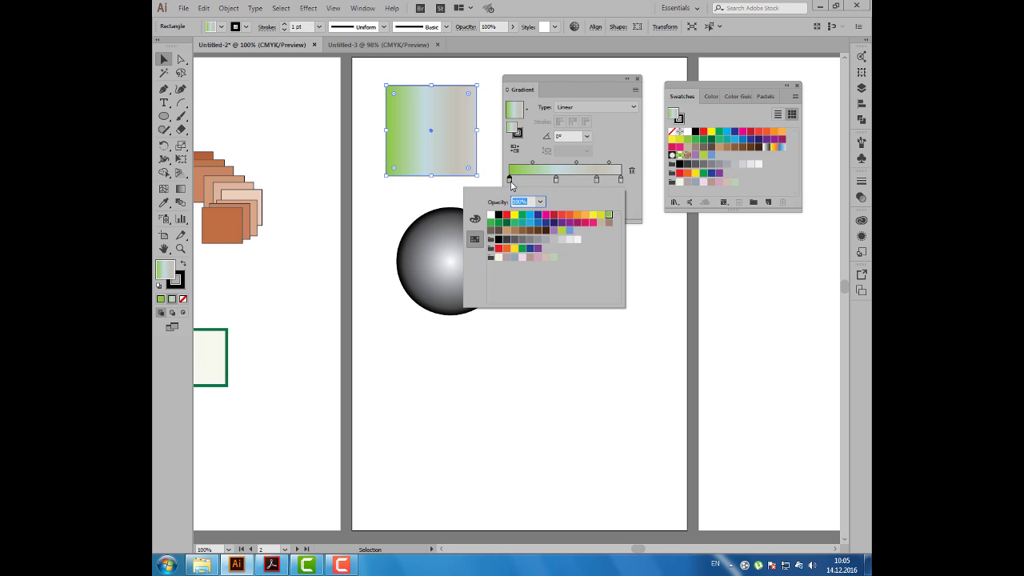
pyautogui.click(475, 219)
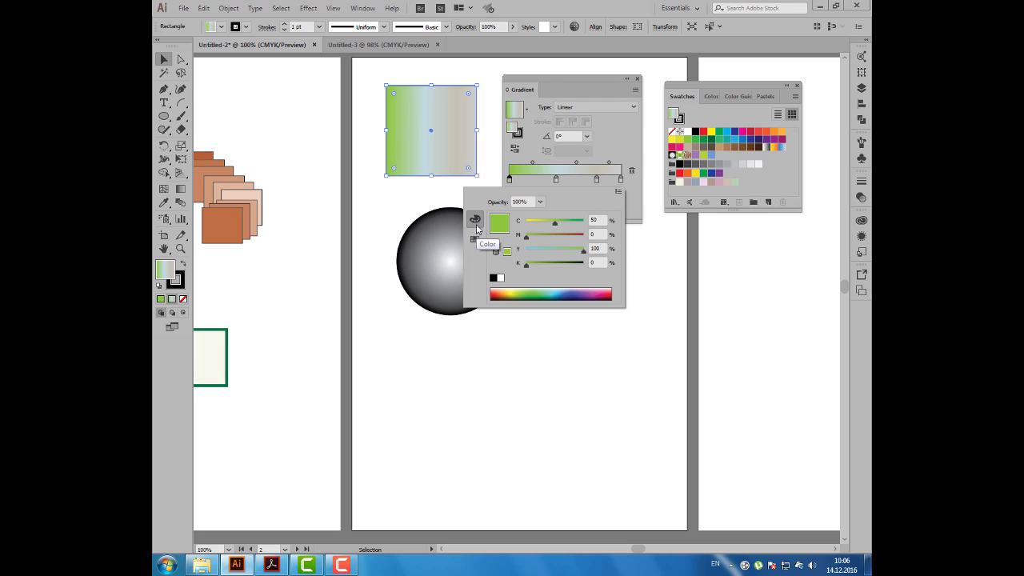
pyautogui.click(474, 239)
pyautogui.click(475, 221)
pyautogui.click(474, 239)
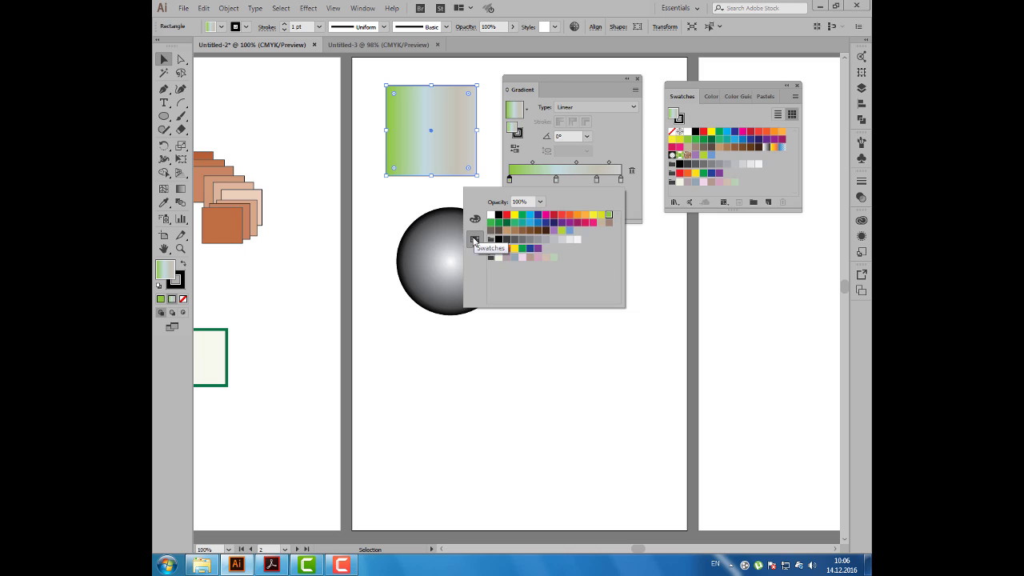
pyautogui.click(521, 258)
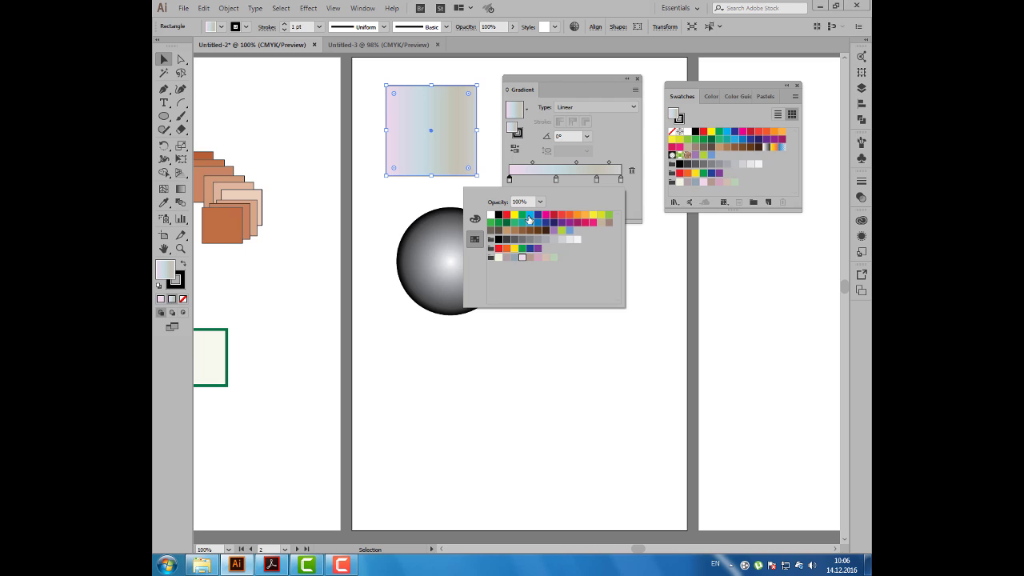
# Add a pinkish stop and make the middle stop light green
pyautogui.click(532, 180)
pyautogui.doubleClick(533, 180)
pyautogui.click(545, 257)
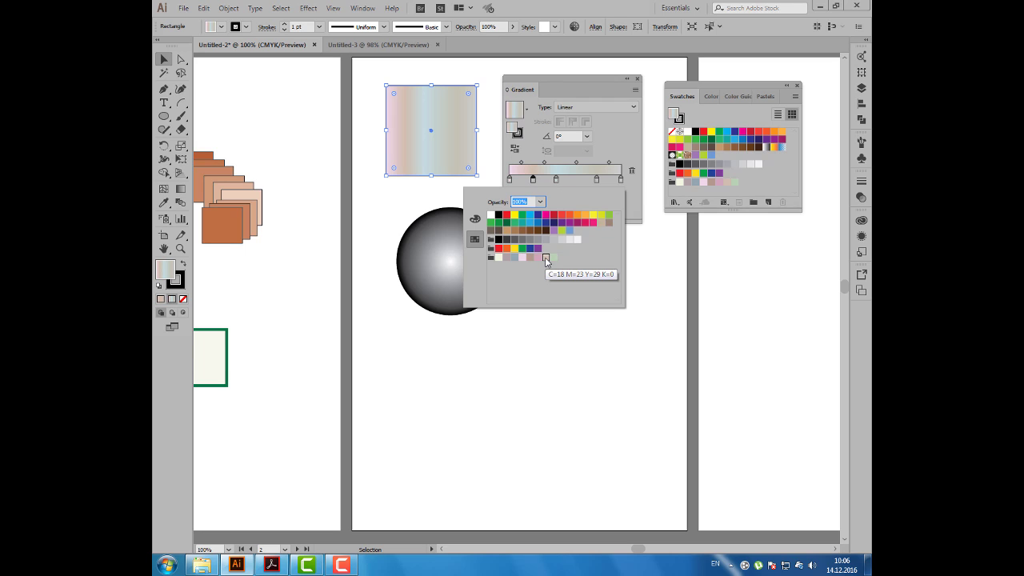
pyautogui.click(556, 179)
pyautogui.doubleClick(556, 179)
pyautogui.click(554, 256)
# Make the stop at about 78% greyer using its CMYK sliders
pyautogui.click(596, 181)
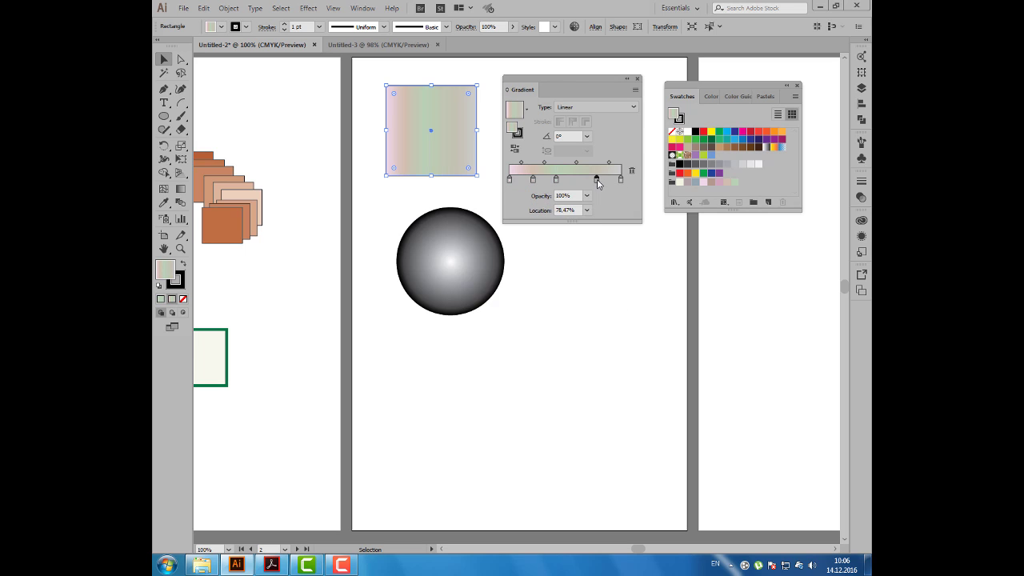
pyautogui.doubleClick(596, 181)
pyautogui.click(475, 220)
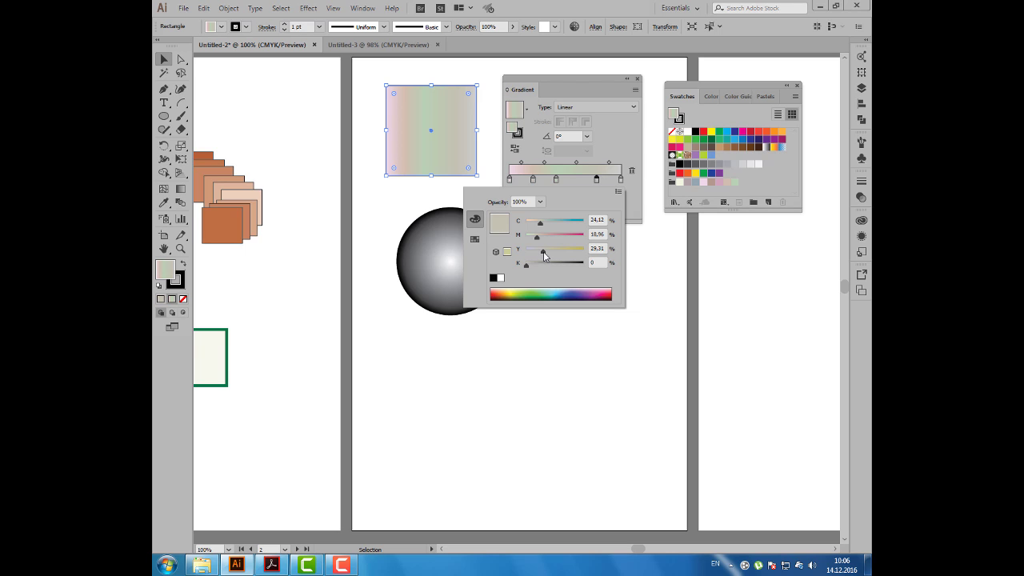
pyautogui.moveTo(543, 251)
pyautogui.mouseDown()
pyautogui.moveTo(535, 228)
pyautogui.moveTo(536, 236)
pyautogui.mouseUp()
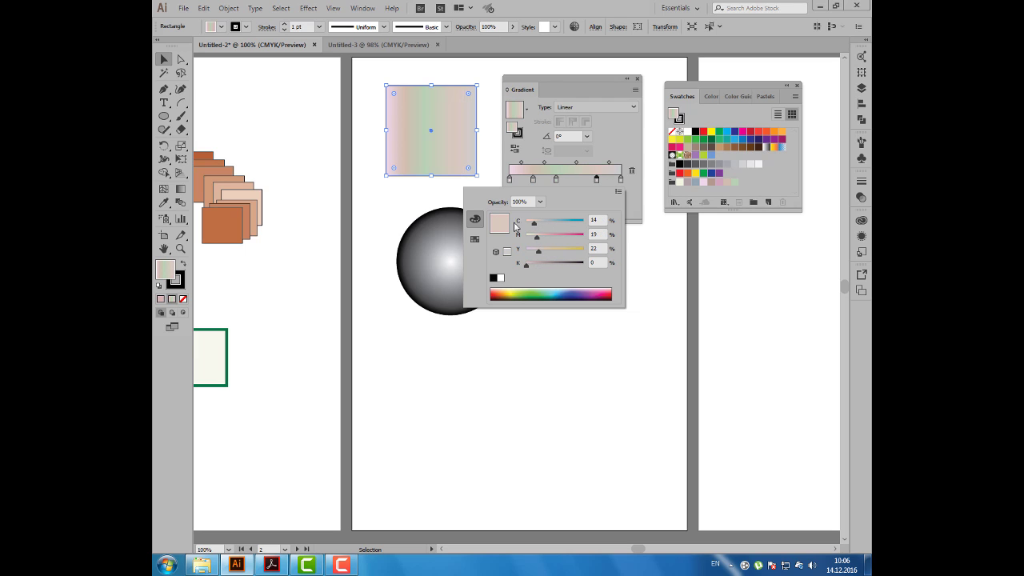
pyautogui.click(476, 222)
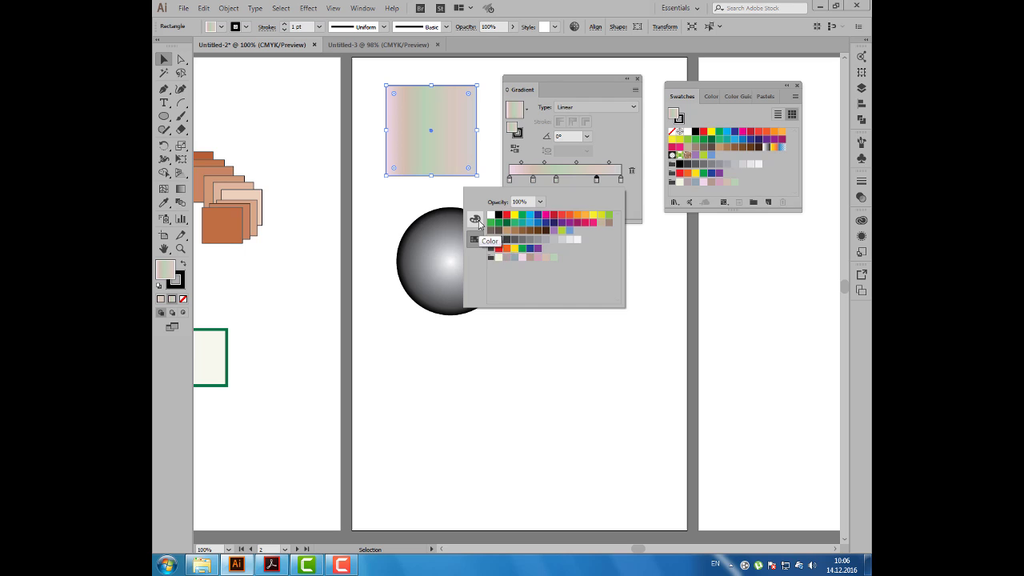
pyautogui.click(477, 222)
pyautogui.click(618, 134)
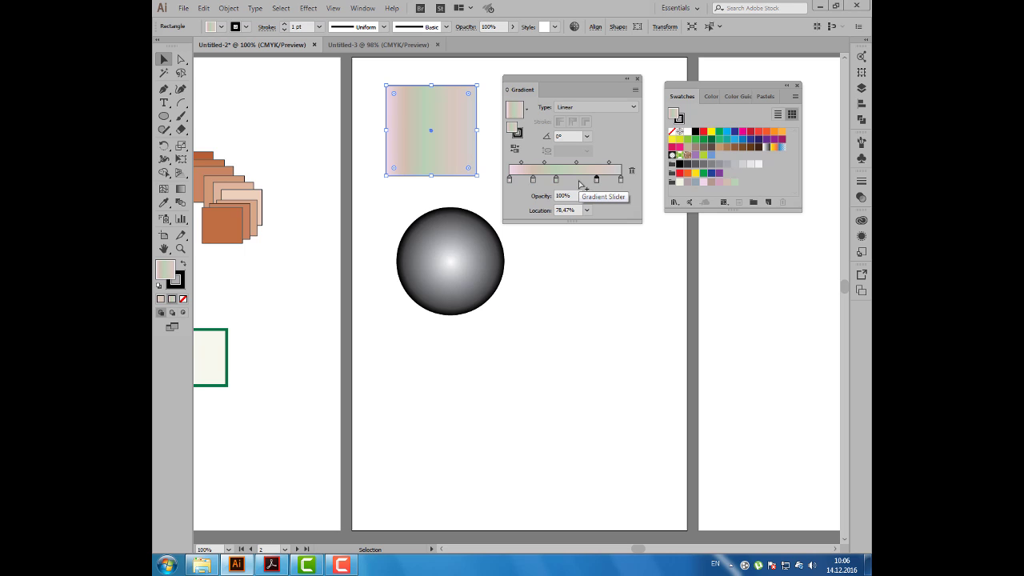
# Add a stop at 41.83%, remove an extra stop, and add another pastel stop
pyautogui.click(578, 181)
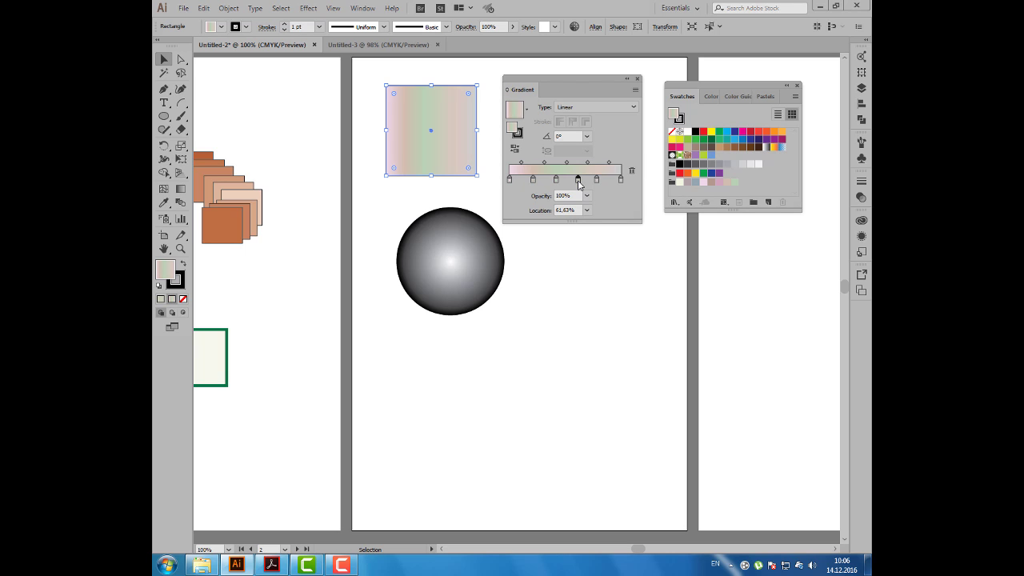
pyautogui.moveTo(578, 181); pyautogui.dragTo(556, 181)
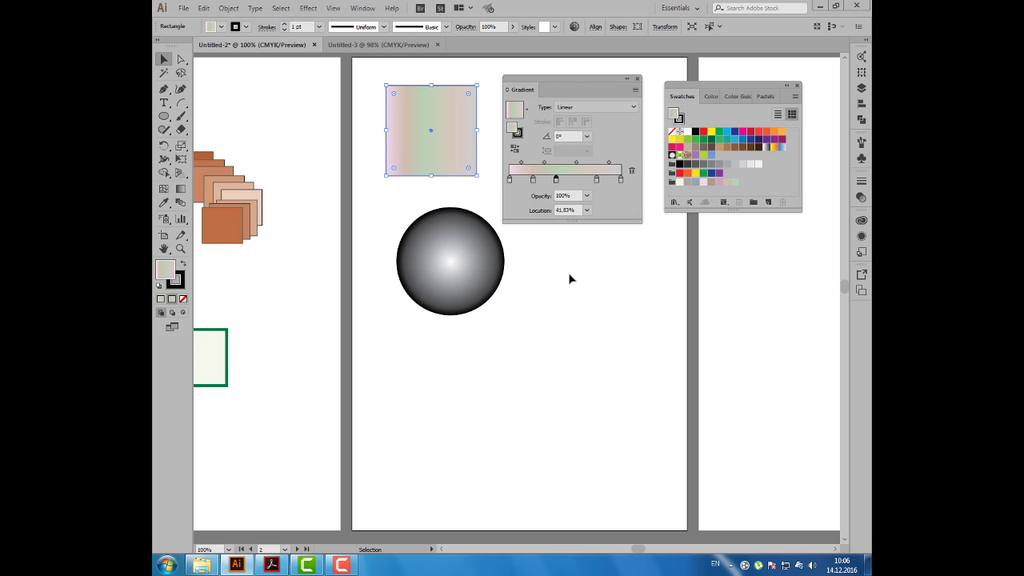
pyautogui.click(577, 181)
pyautogui.moveTo(576, 181); pyautogui.dragTo(579, 240)
pyautogui.doubleClick(580, 180)
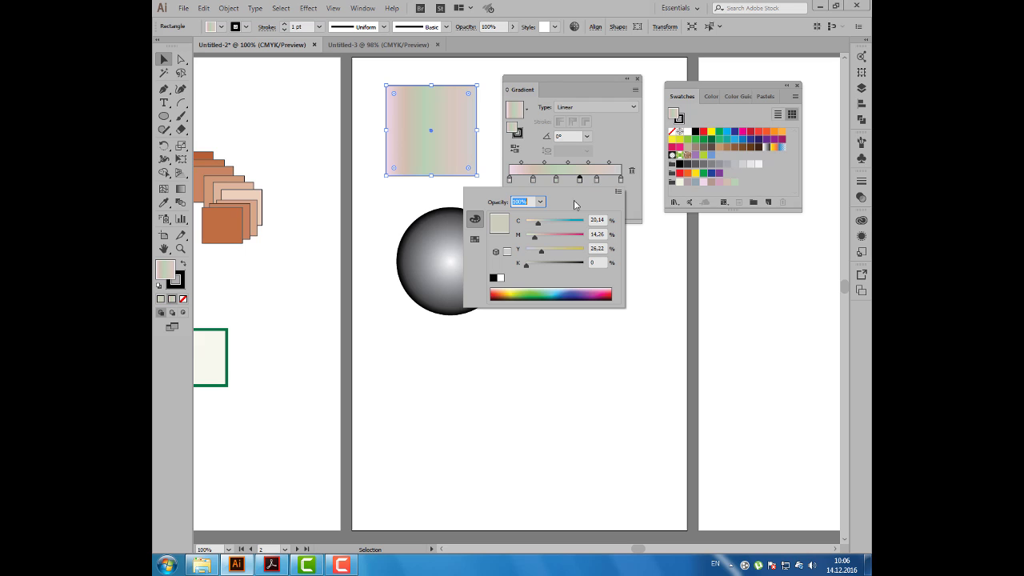
pyautogui.click(475, 239)
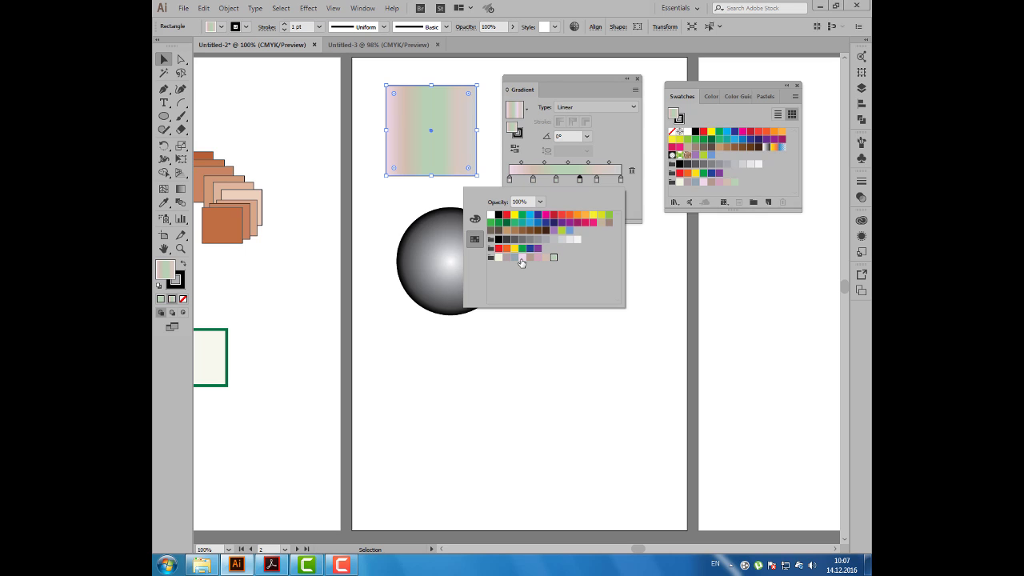
pyautogui.click(520, 260)
# Make the stop near 79% pink and shift it to 82.92%
pyautogui.click(597, 179)
pyautogui.doubleClick(598, 178)
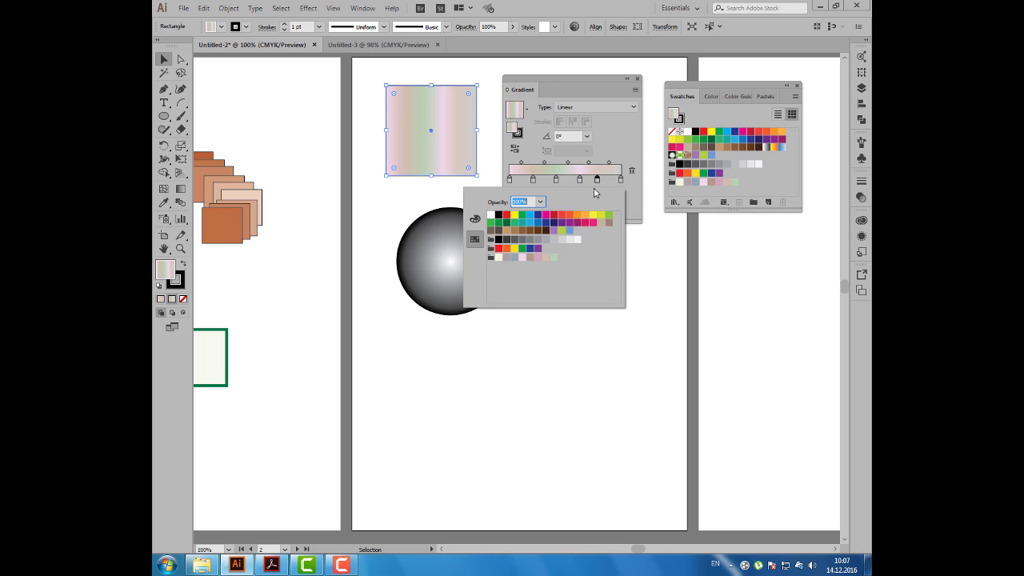
pyautogui.click(540, 260)
pyautogui.moveTo(603, 181); pyautogui.dragTo(604, 182)
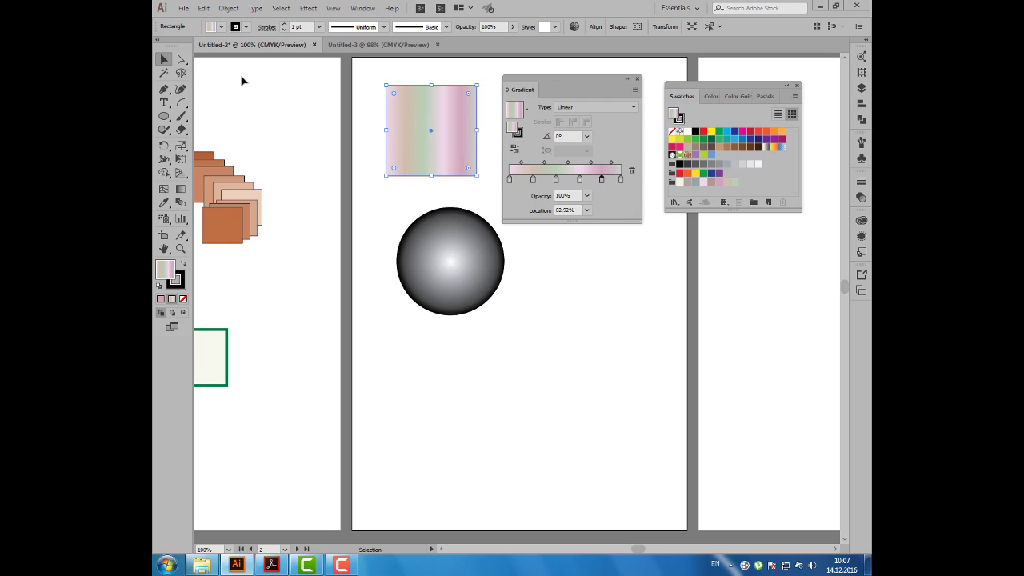
# Try a lower overall opacity for the square
pyautogui.click(491, 26)
pyautogui.click(513, 27)
pyautogui.moveTo(491, 39); pyautogui.dragTo(527, 42)
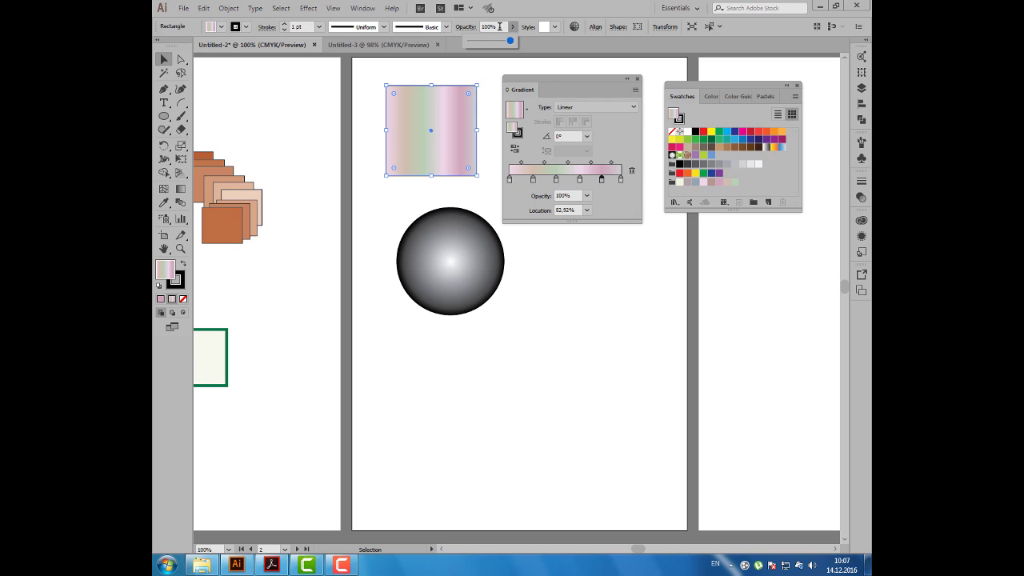
pyautogui.click(499, 27)
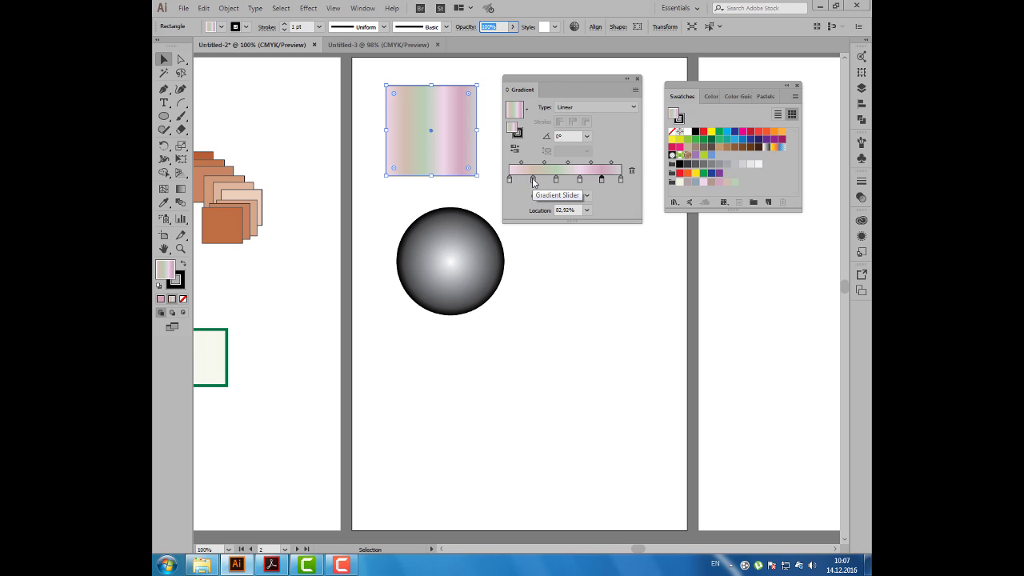
# Shift the middle stops and give the stop at 85.4% a pale colour
pyautogui.moveTo(533, 181)
pyautogui.mouseDown()
pyautogui.moveTo(524, 180)
pyautogui.moveTo(585, 181)
pyautogui.mouseUp()
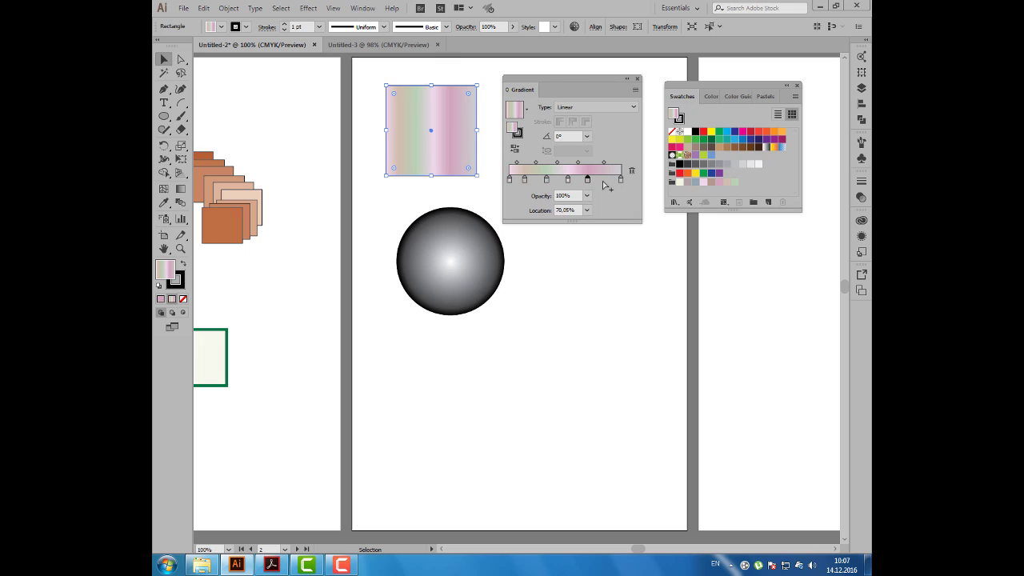
pyautogui.doubleClick(603, 180)
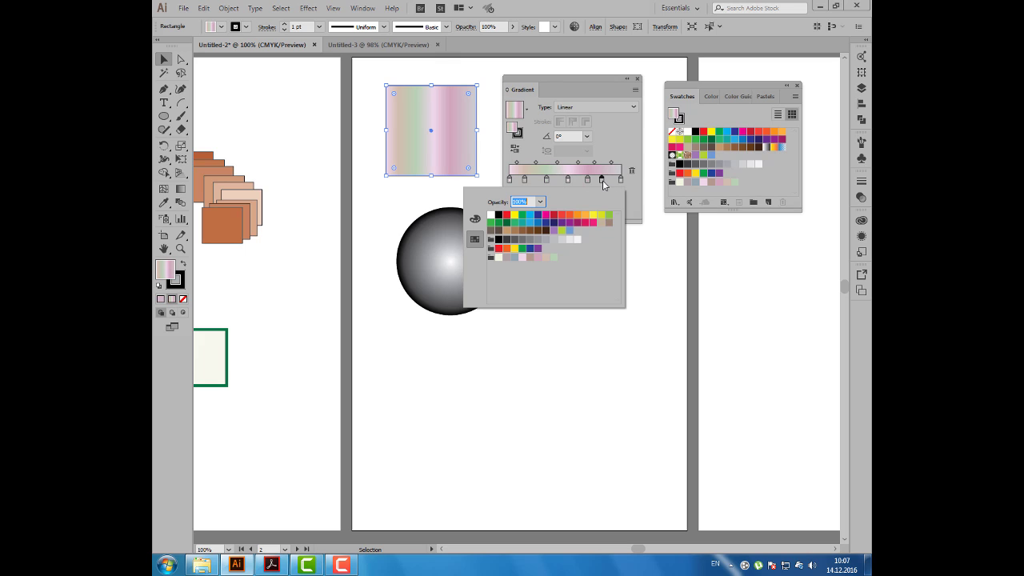
pyautogui.click(554, 257)
pyautogui.click(602, 181)
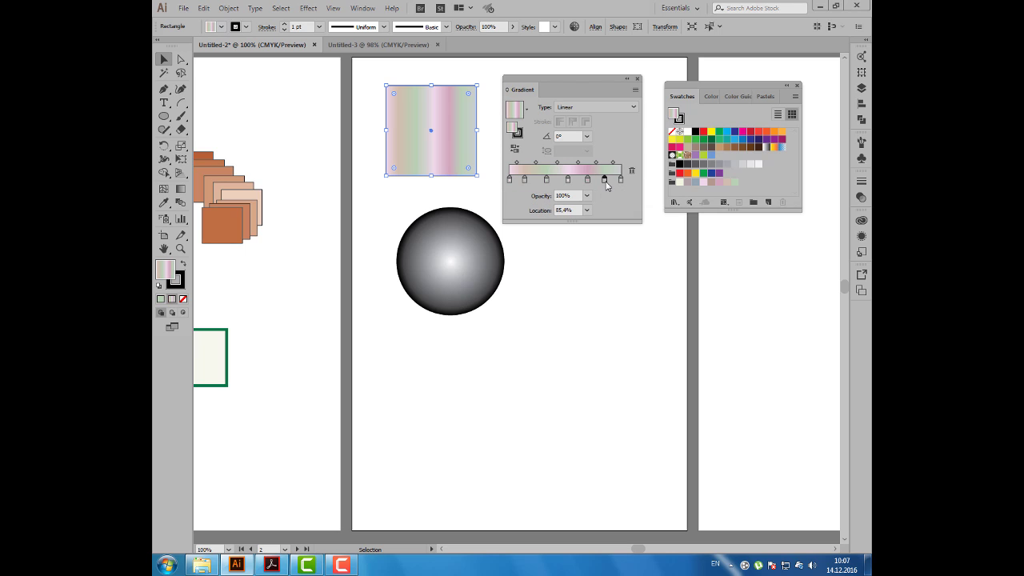
# Set the left-end stop and the 85.4% stop to 45% opacity
pyautogui.click(525, 180)
pyautogui.click(578, 196)
pyautogui.write('45')
pyautogui.press('Tab')
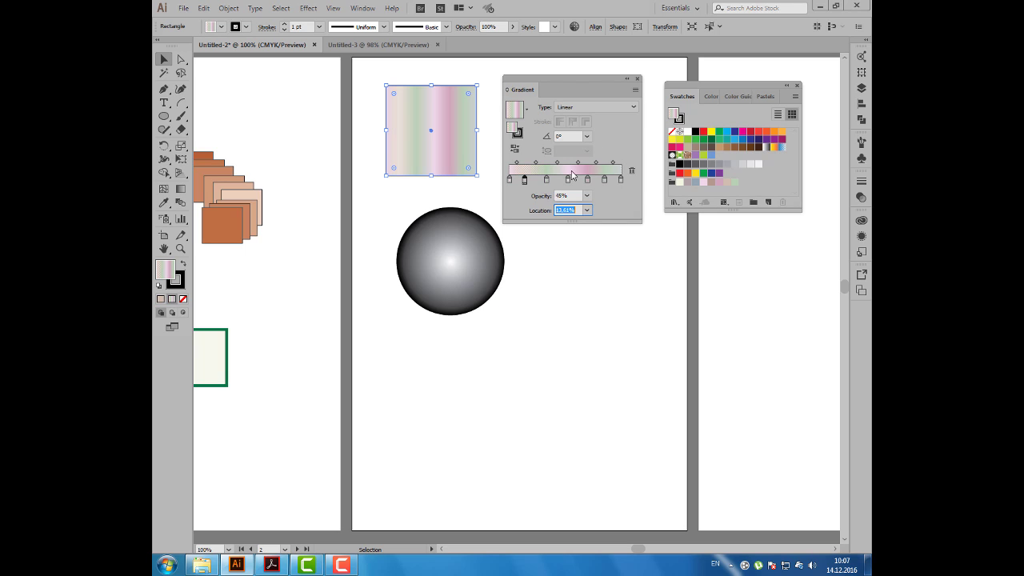
pyautogui.click(569, 179)
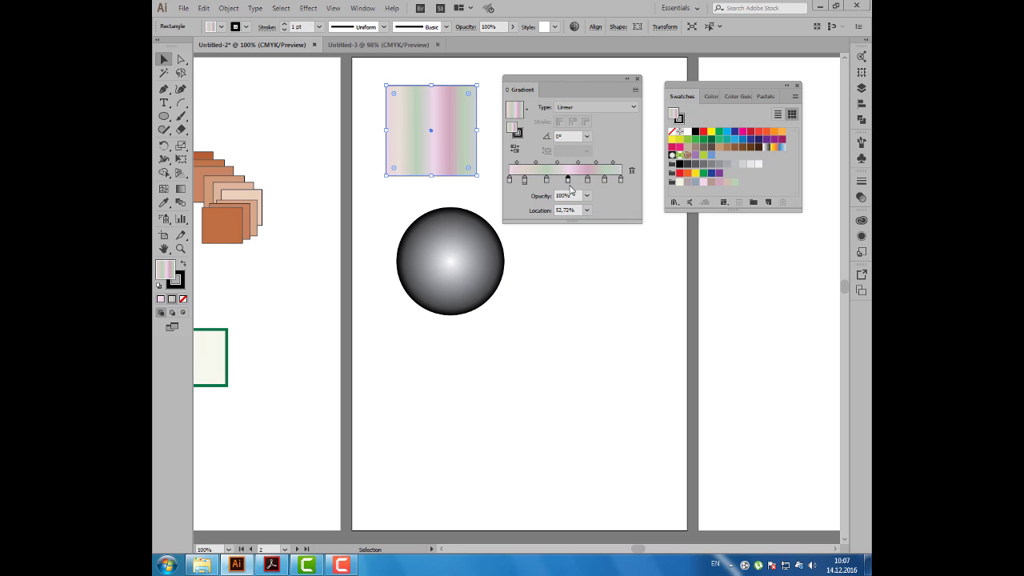
pyautogui.click(571, 195)
pyautogui.press('Tab')
pyautogui.click(604, 179)
pyautogui.click(576, 194)
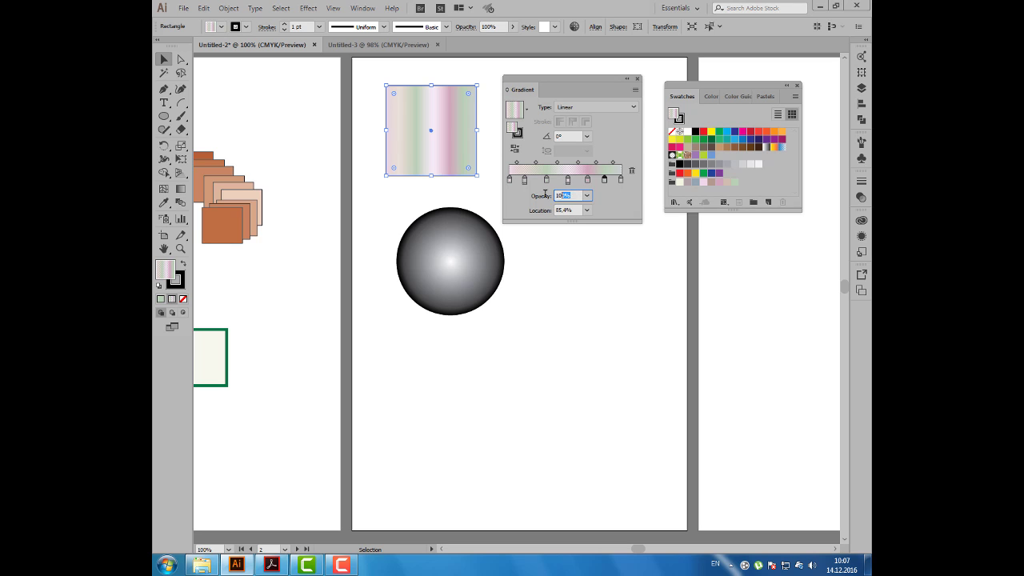
pyautogui.write('45')
pyautogui.press('Tab')
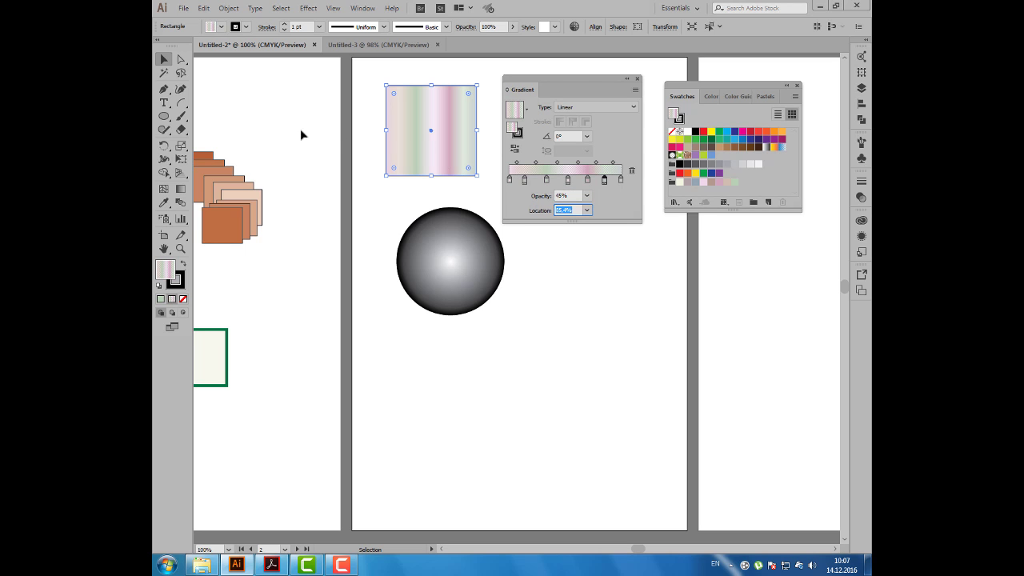
# Test the pastel square over the left artboard, then move it just above the grey sphere
pyautogui.moveTo(299, 144); pyautogui.dragTo(367, 159)
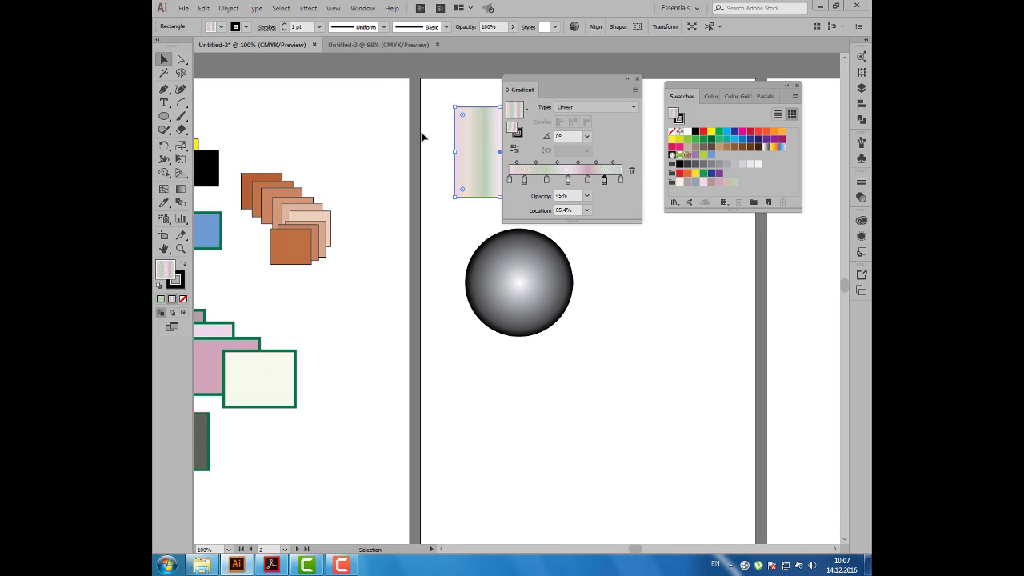
pyautogui.moveTo(472, 136)
pyautogui.mouseDown()
pyautogui.moveTo(297, 177)
pyautogui.moveTo(377, 284)
pyautogui.mouseUp()
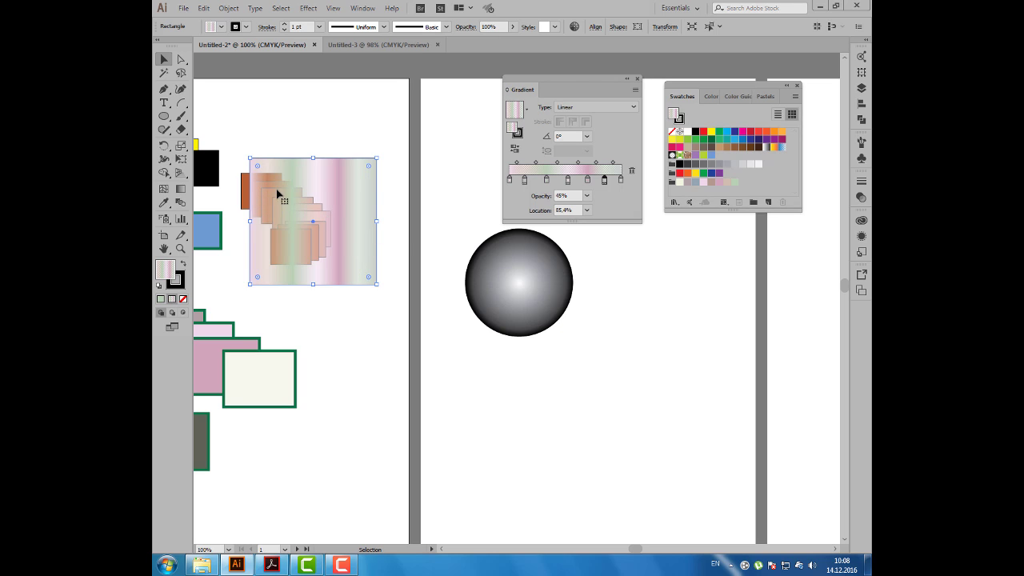
pyautogui.hscroll(2, 416, 199)
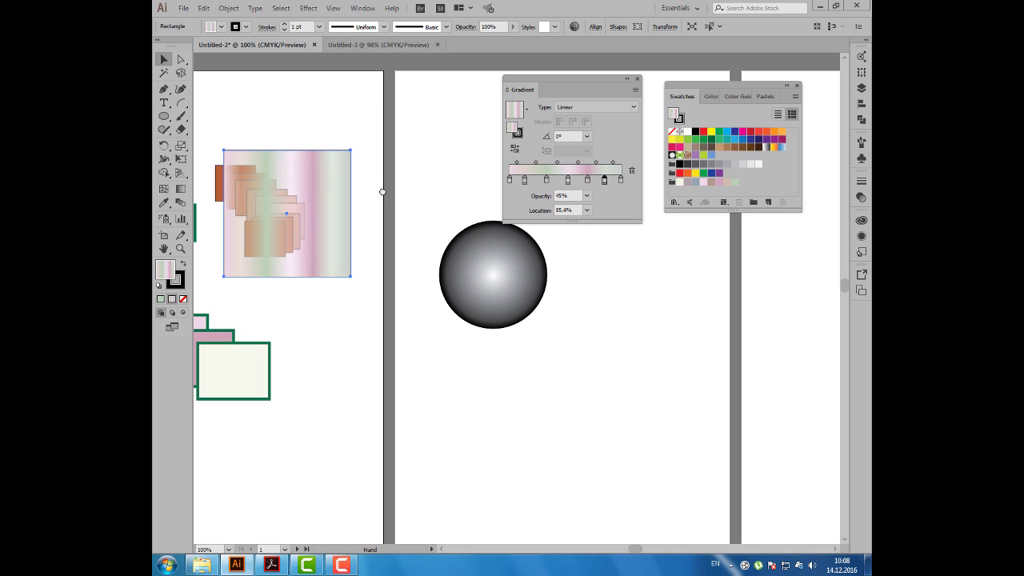
pyautogui.moveTo(260, 200); pyautogui.dragTo(458, 135)
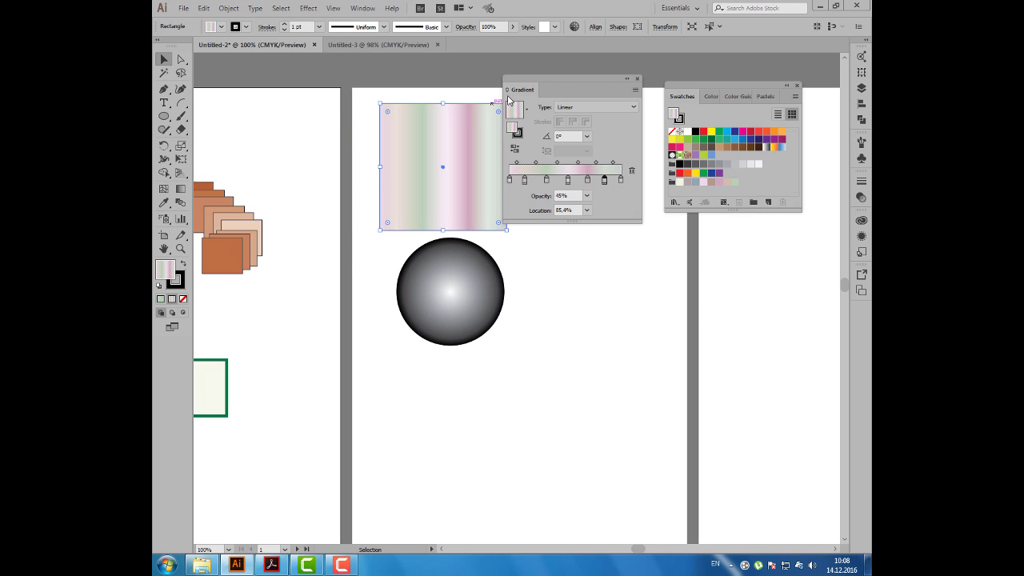
pyautogui.moveTo(527, 89); pyautogui.dragTo(549, 83)
# Set the third gradient stop's Location to 30%, then nudge it to about 34%
pyautogui.click(531, 174)
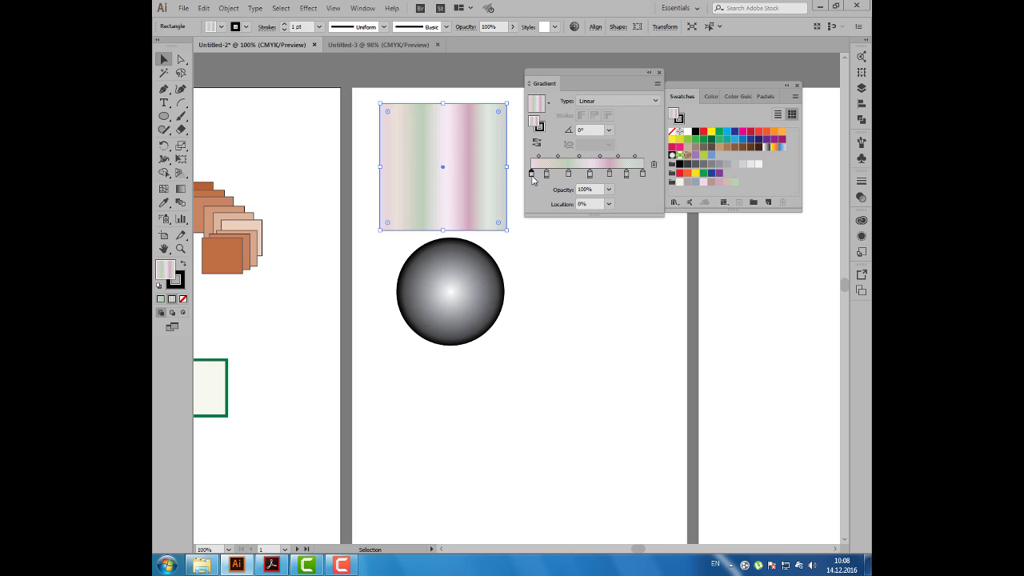
pyautogui.click(590, 204)
pyautogui.click(547, 175)
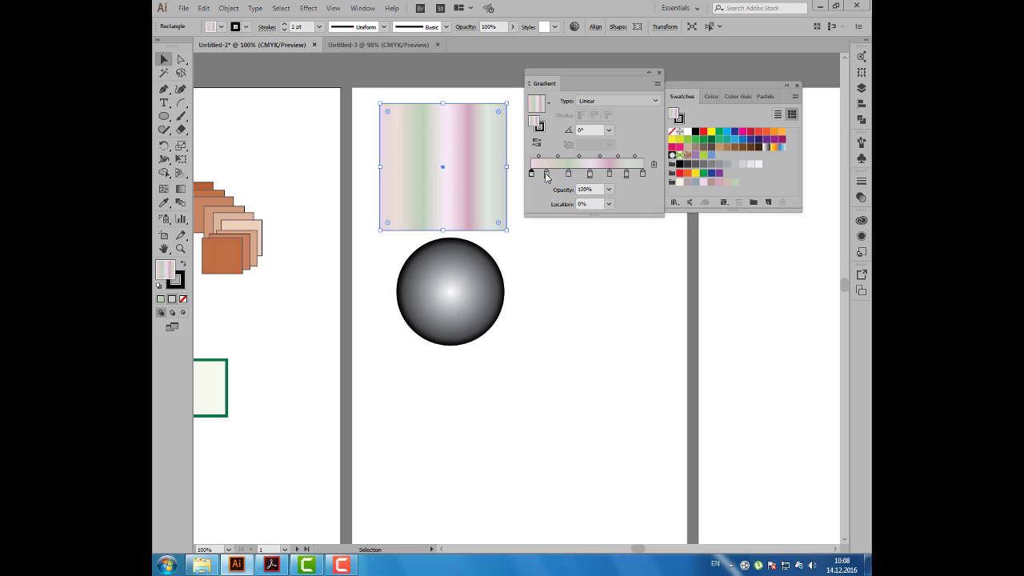
pyautogui.click(595, 204)
pyautogui.click(568, 173)
pyautogui.click(595, 204)
pyautogui.write('3')
pyautogui.press('Tab')
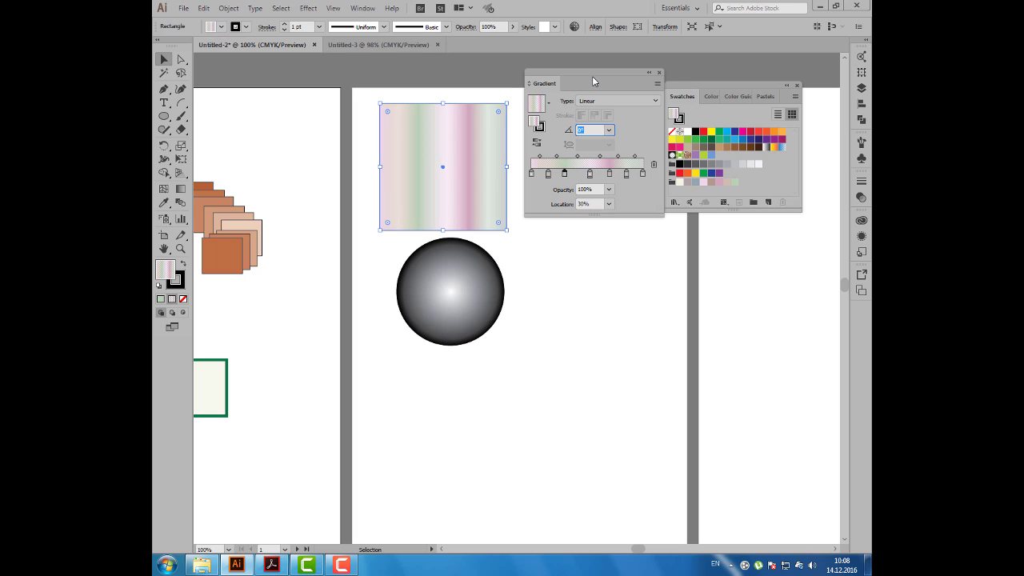
pyautogui.moveTo(564, 174); pyautogui.dragTo(568, 175)
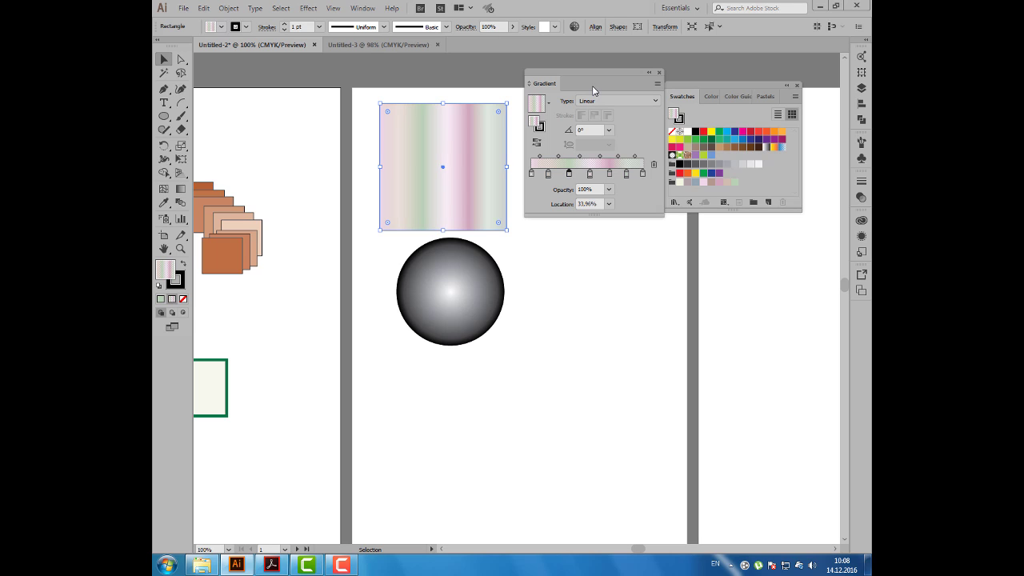
pyautogui.moveTo(593, 86); pyautogui.dragTo(583, 87)
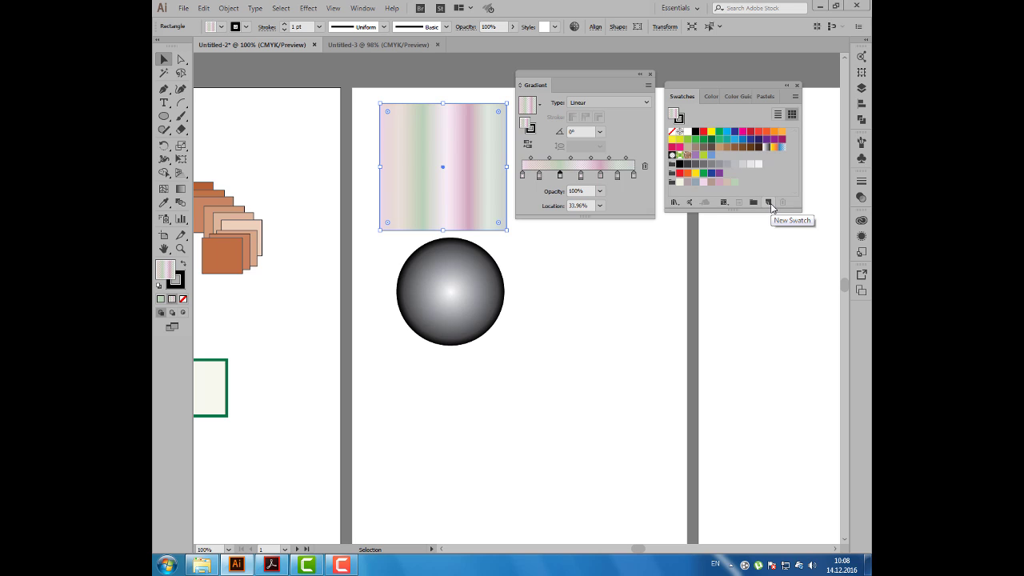
# Save the pastel gradient as 'New Gradient Swatch' and select the radial-gradient circle
pyautogui.click(770, 205)
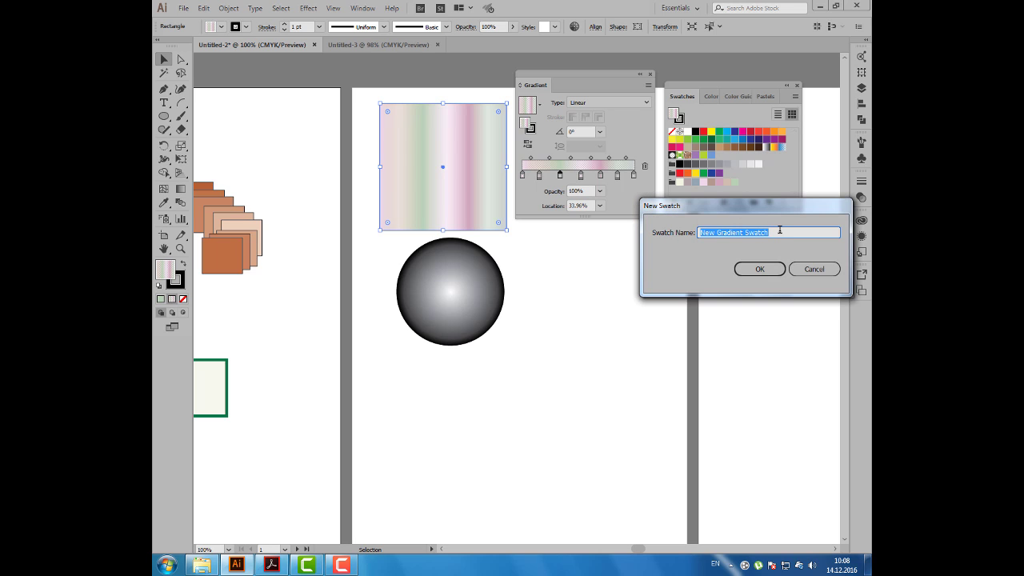
pyautogui.click(760, 268)
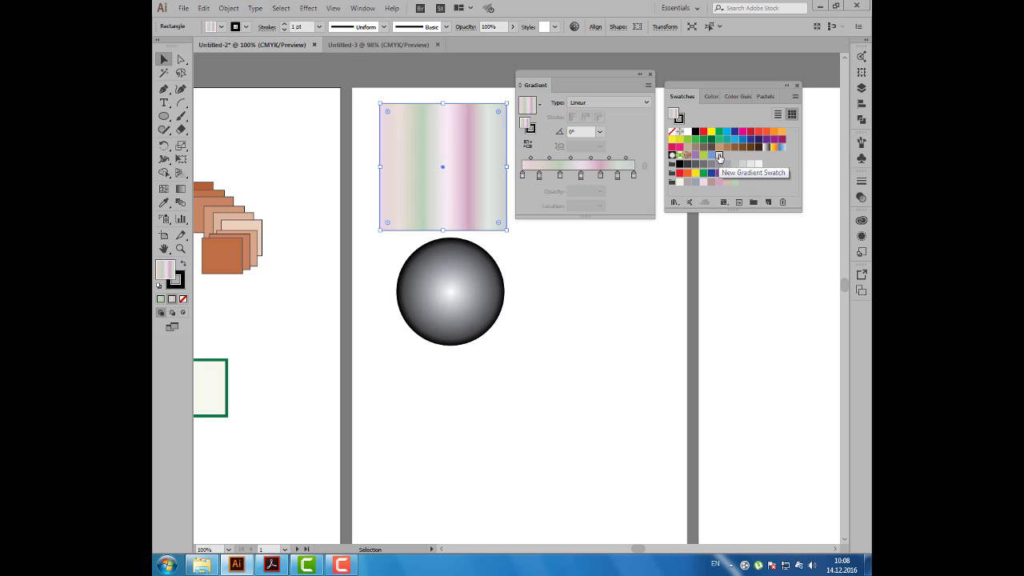
pyautogui.click(463, 268)
# Make the sphere's centre gradient stop yellow and its outer stop purple
pyautogui.click(522, 175)
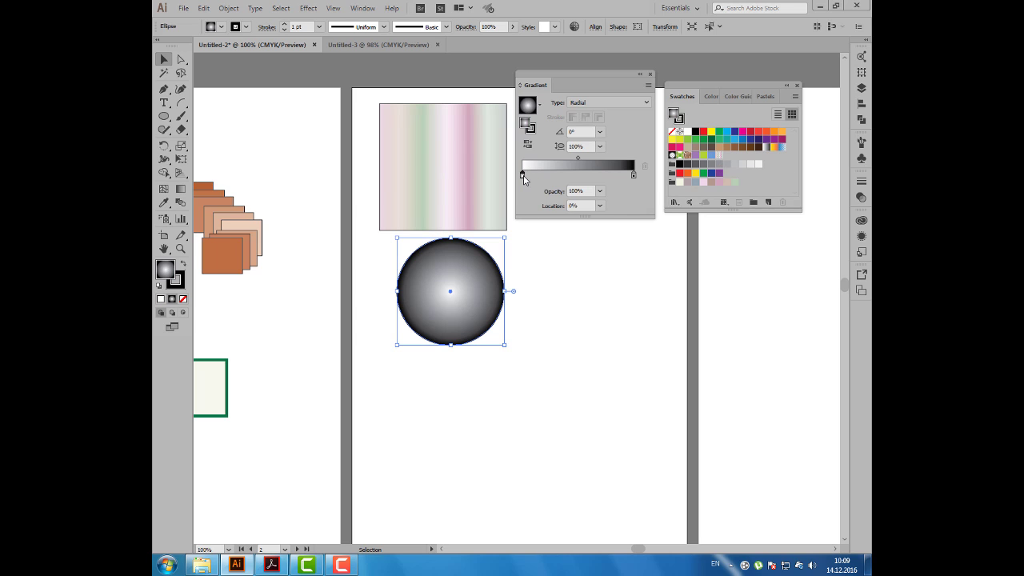
pyautogui.doubleClick(523, 174)
pyautogui.click(606, 214)
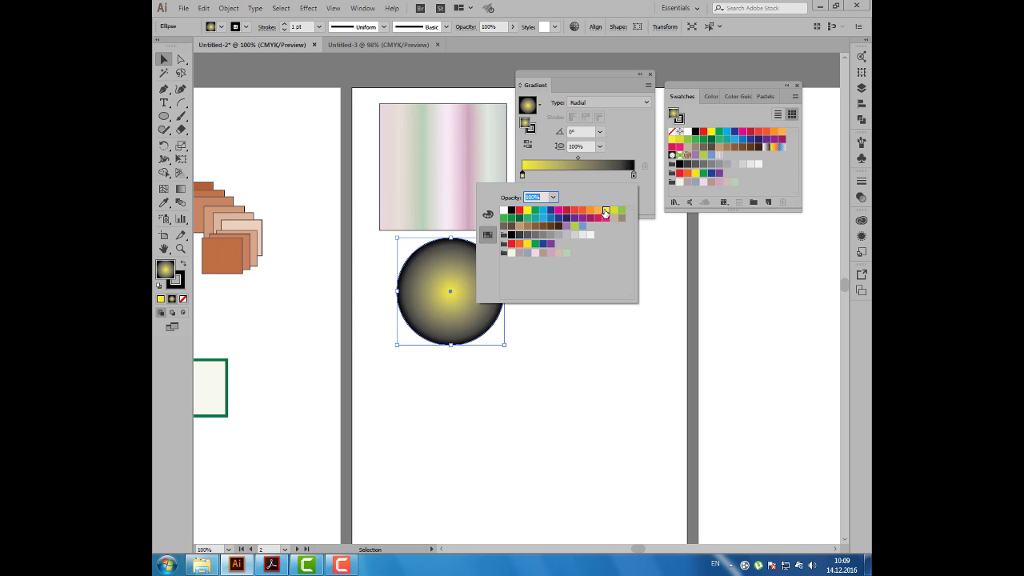
pyautogui.click(633, 174)
pyautogui.doubleClick(633, 174)
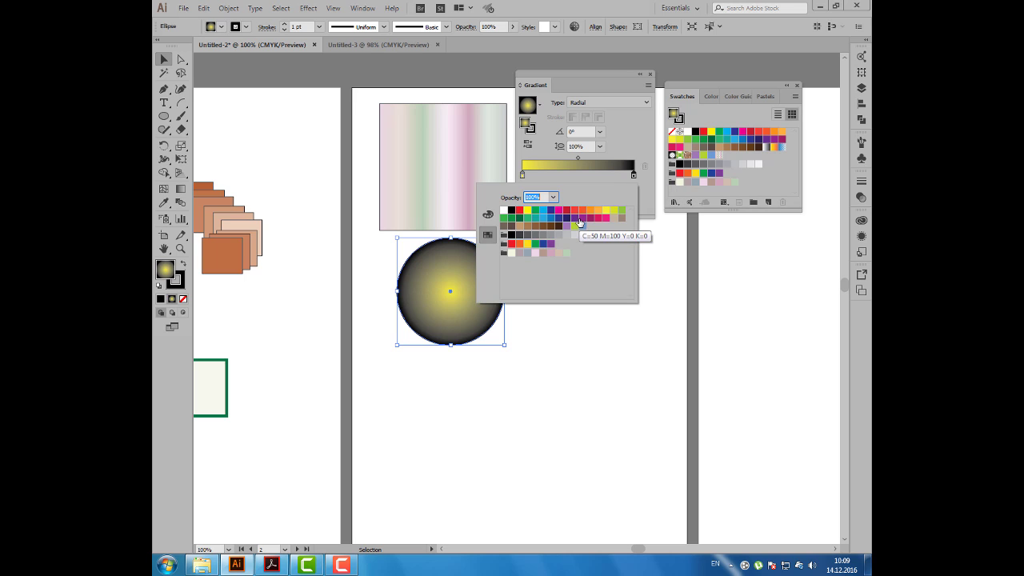
pyautogui.click(576, 218)
pyautogui.click(596, 180)
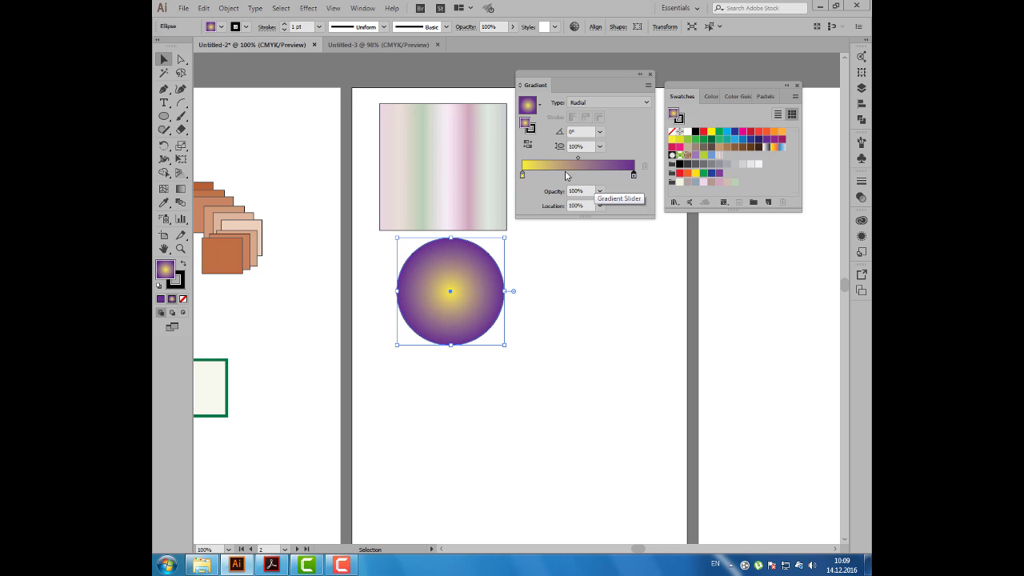
# Set the yellow centre stop's opacity to 55%
pyautogui.click(522, 175)
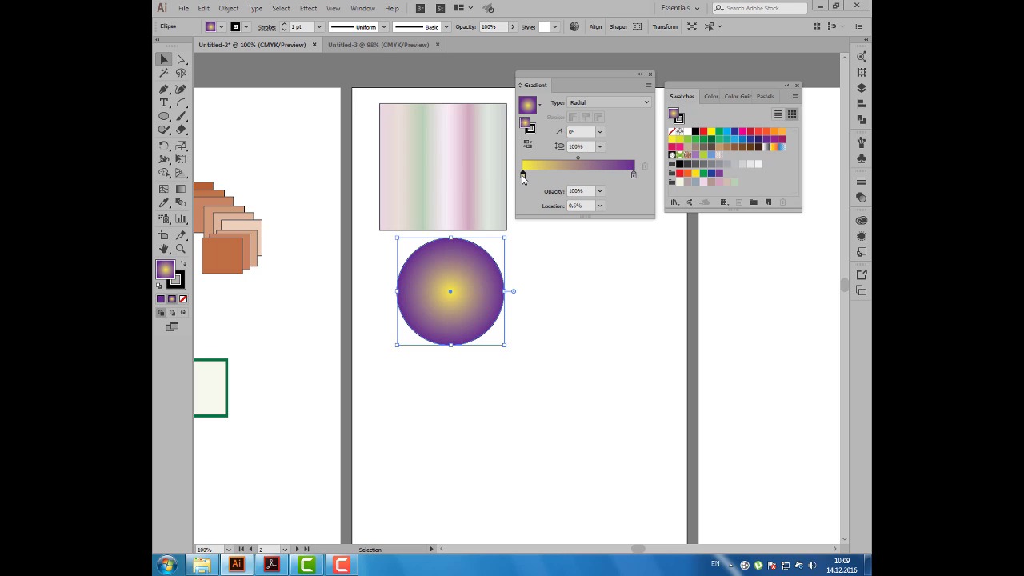
pyautogui.click(576, 191)
pyautogui.write('55')
pyautogui.press('Tab')
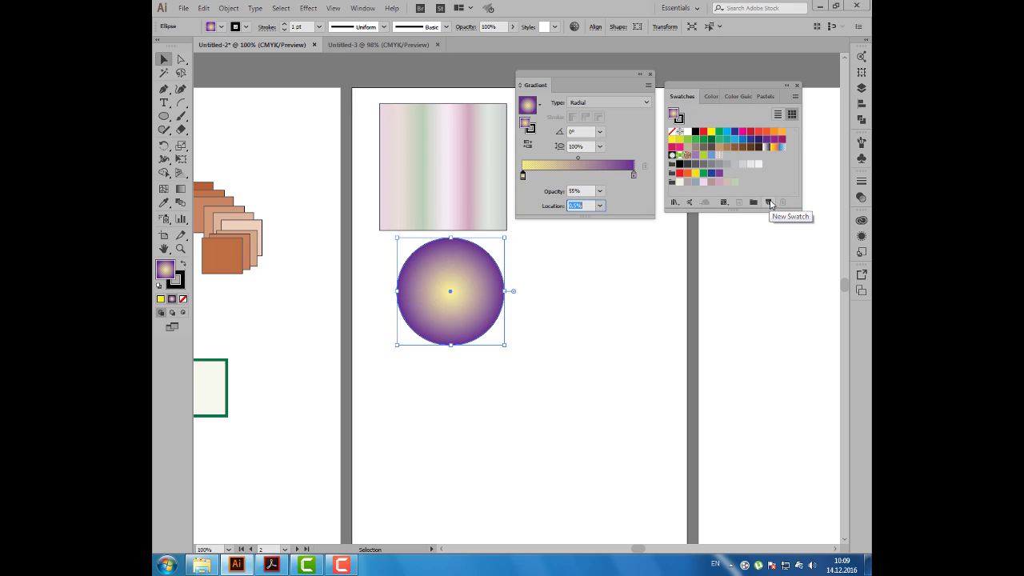
# Add the yellow-purple gradient as a new swatch and preview the Pastels library
pyautogui.click(771, 203)
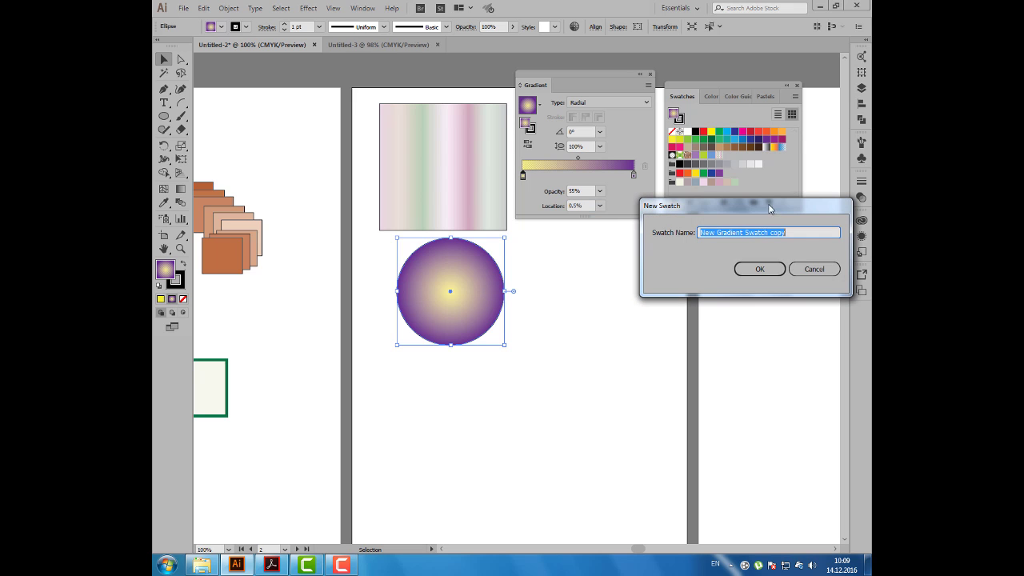
pyautogui.click(758, 270)
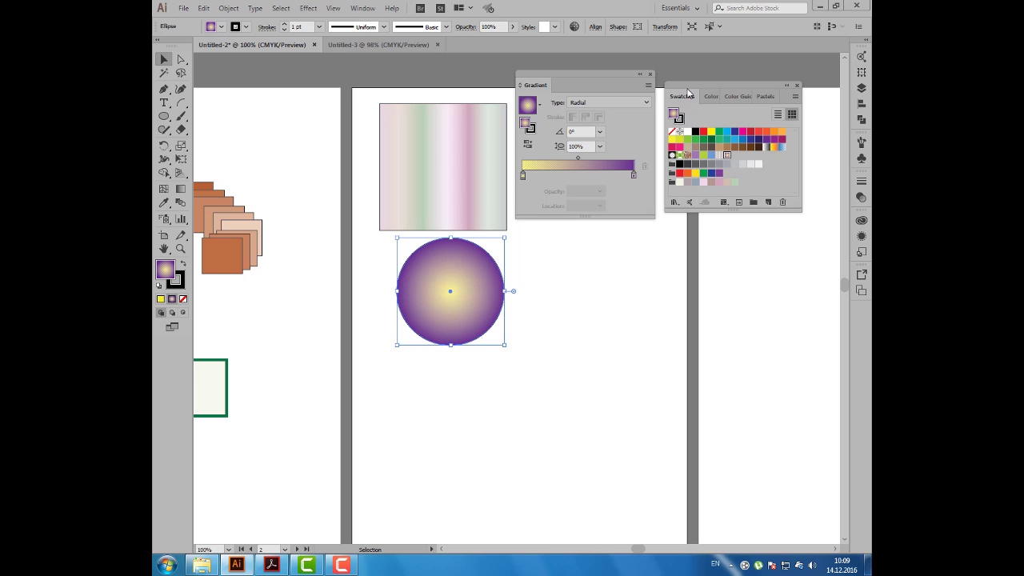
pyautogui.click(765, 96)
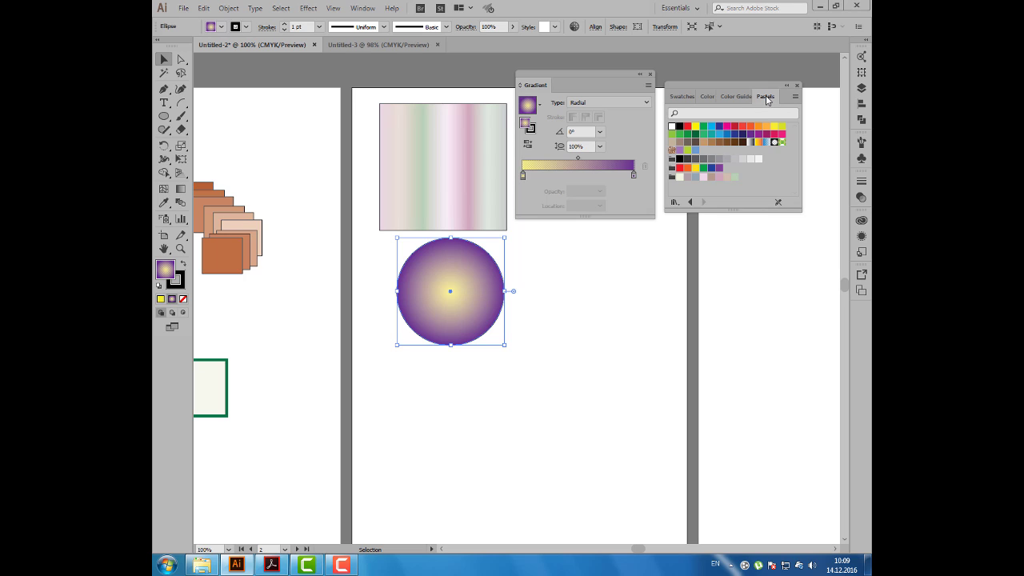
pyautogui.click(678, 97)
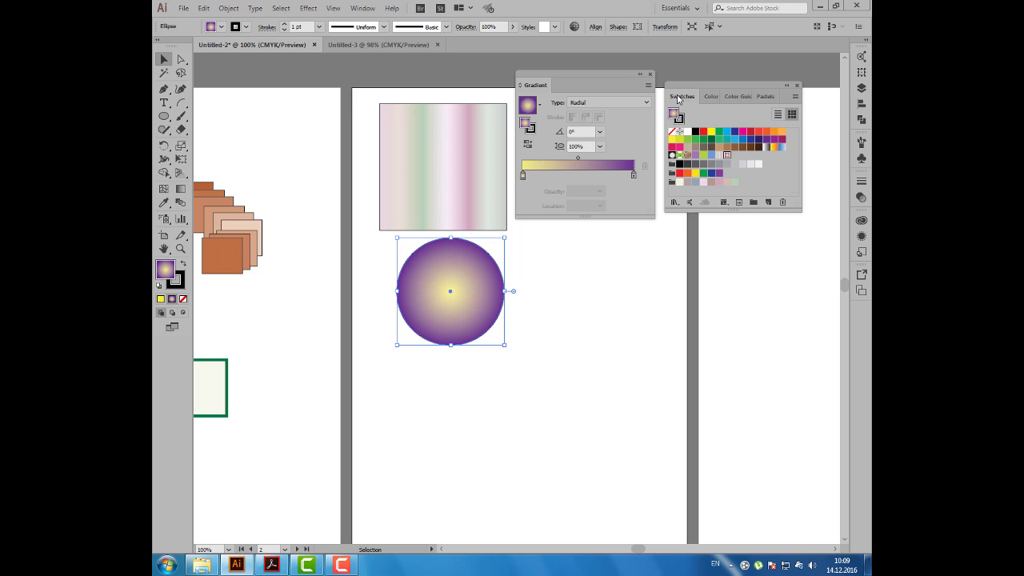
# Save the swatches over the existing Pastels.ai library file, confirming the replacement
pyautogui.click(675, 203)
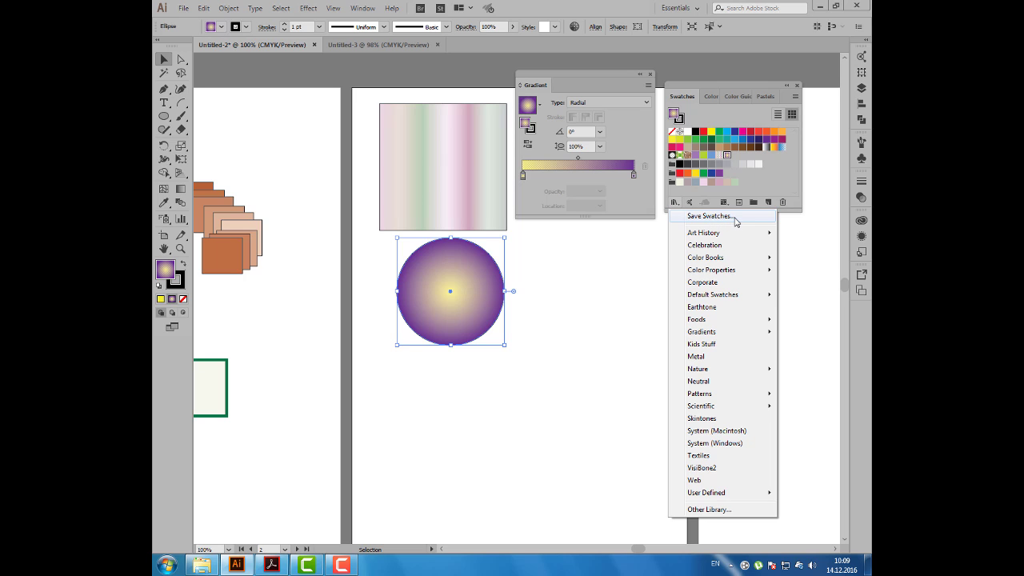
pyautogui.click(736, 216)
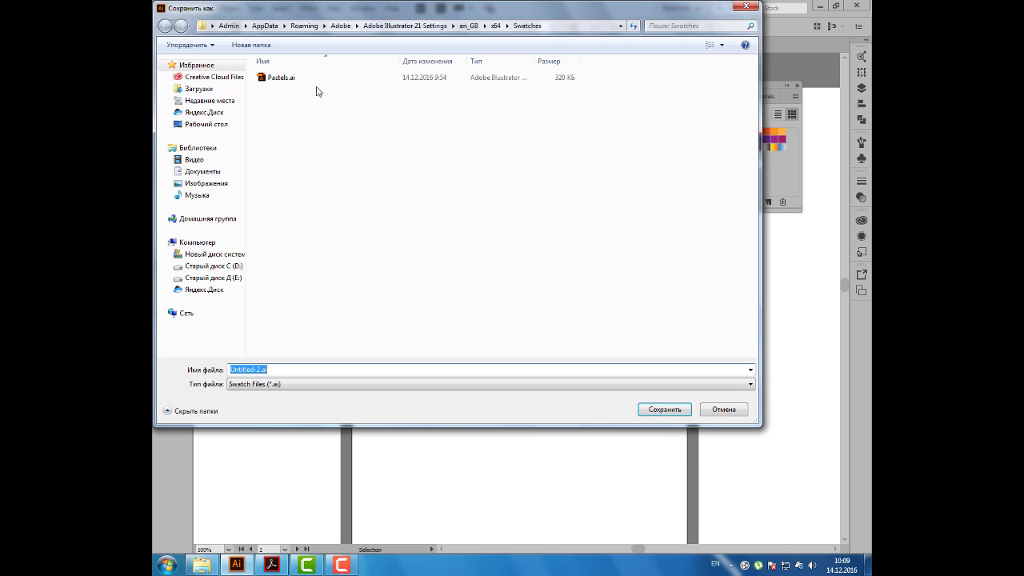
pyautogui.click(307, 80)
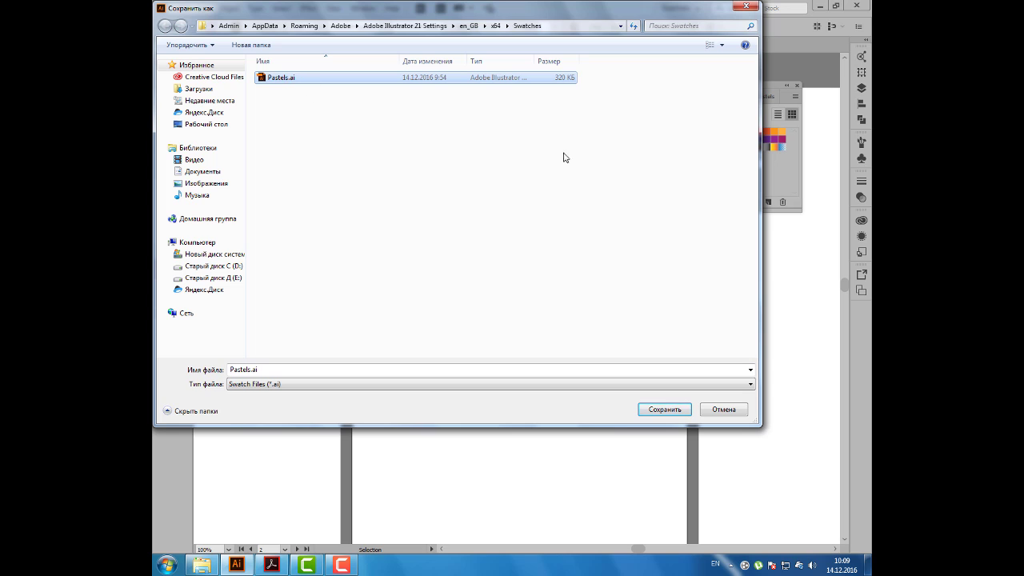
pyautogui.click(665, 410)
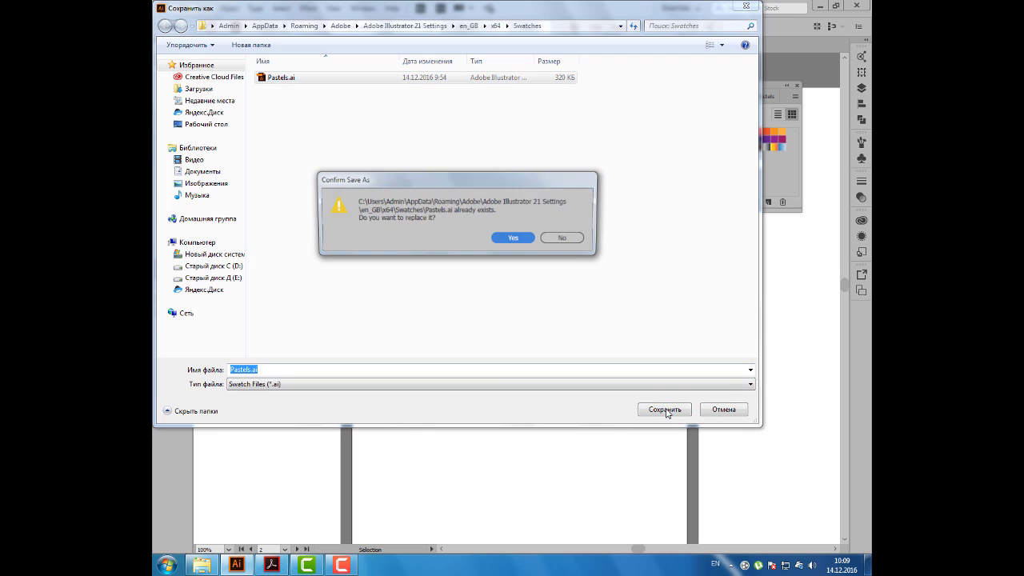
pyautogui.click(514, 239)
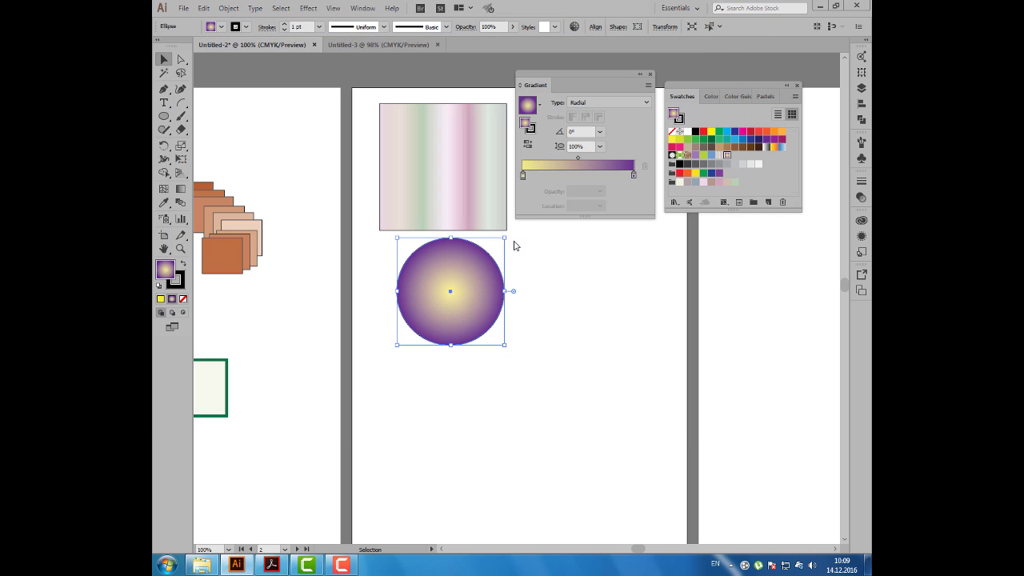
# In Untitled-3, load the Pastels library and pick the yellow-to-purple radial gradient fill
pyautogui.click(768, 97)
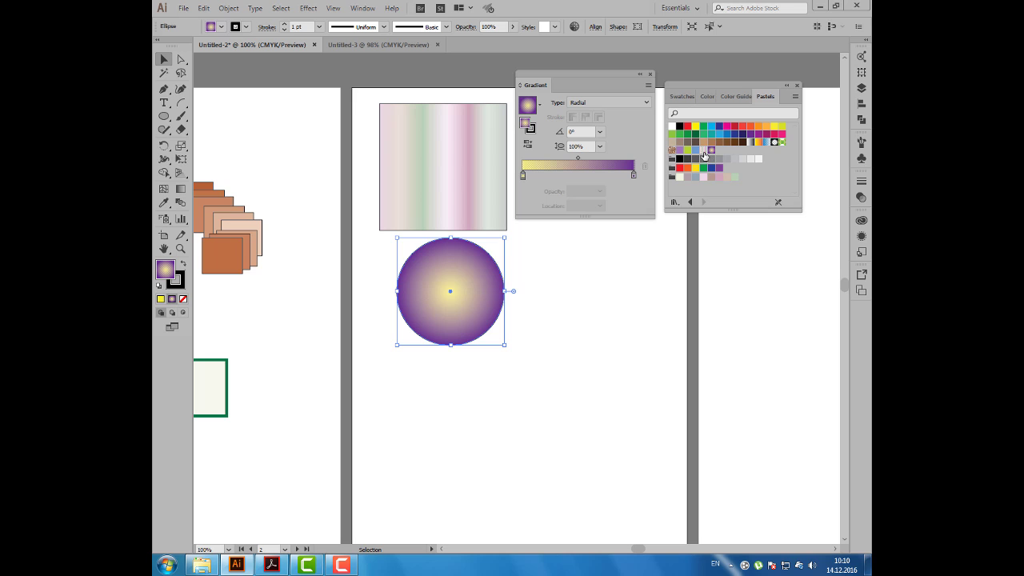
pyautogui.click(681, 96)
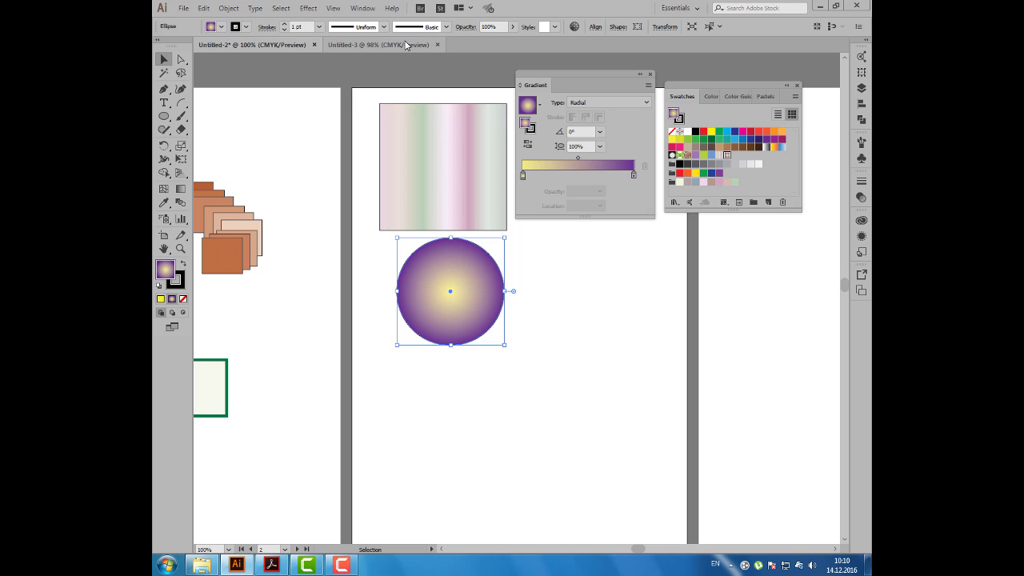
pyautogui.hotkey('ctrl', 'Tab')
pyautogui.click(766, 98)
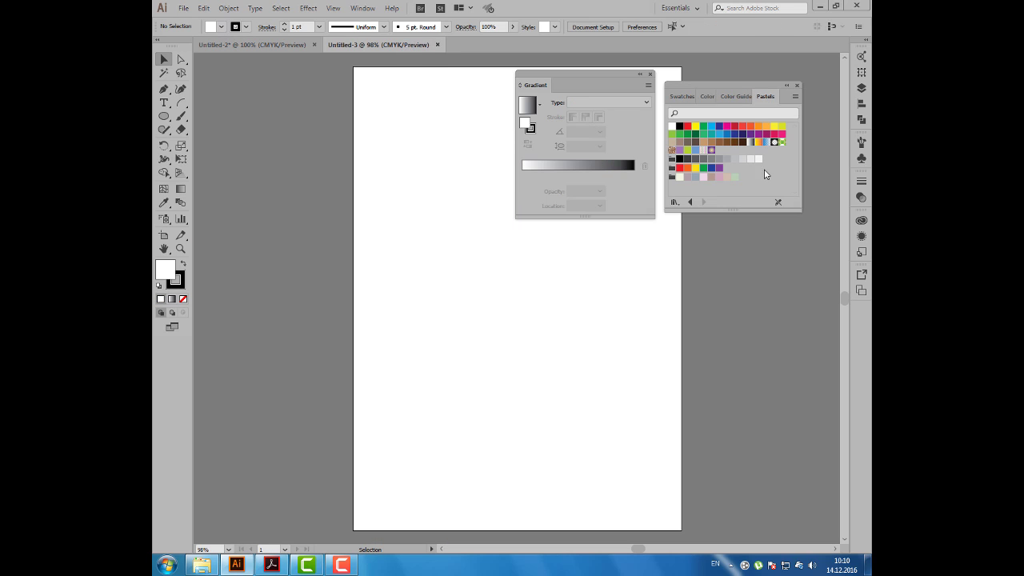
pyautogui.moveTo(801, 206); pyautogui.dragTo(803, 198)
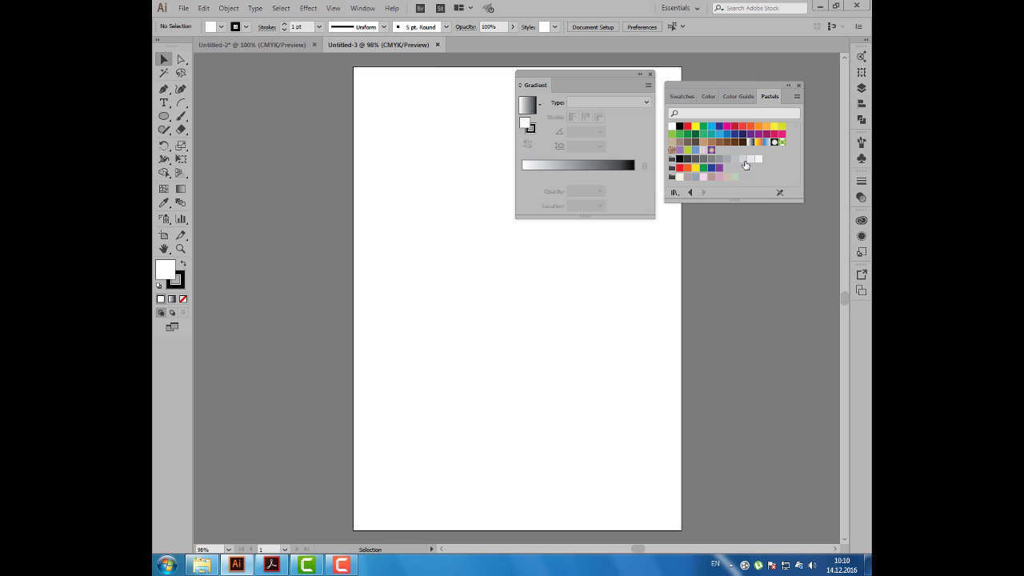
pyautogui.click(711, 151)
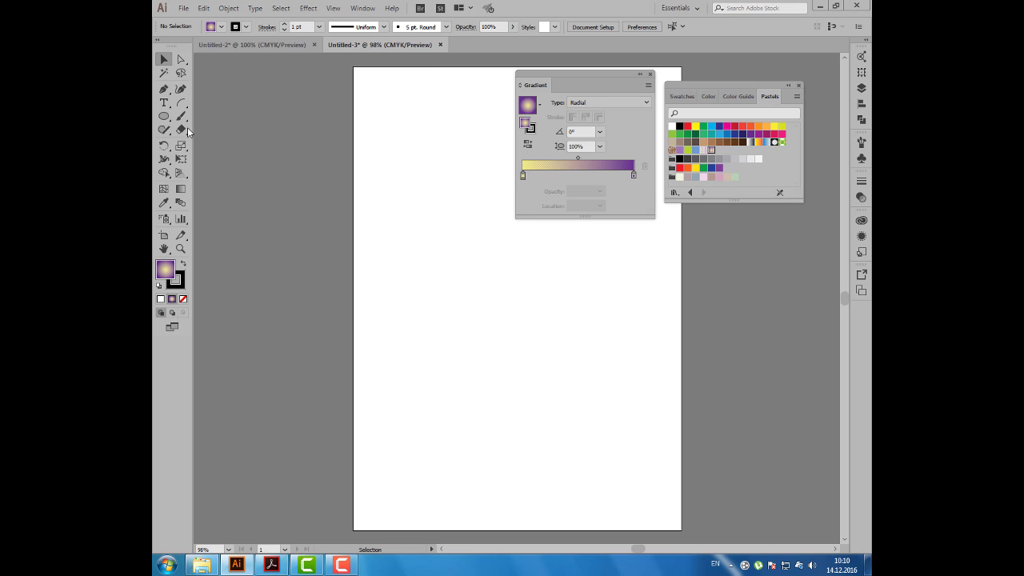
pyautogui.click(163, 116)
# Draw the radial-gradient circle, then select the pastel square in Untitled-2
pyautogui.moveTo(354, 142); pyautogui.dragTo(510, 295)
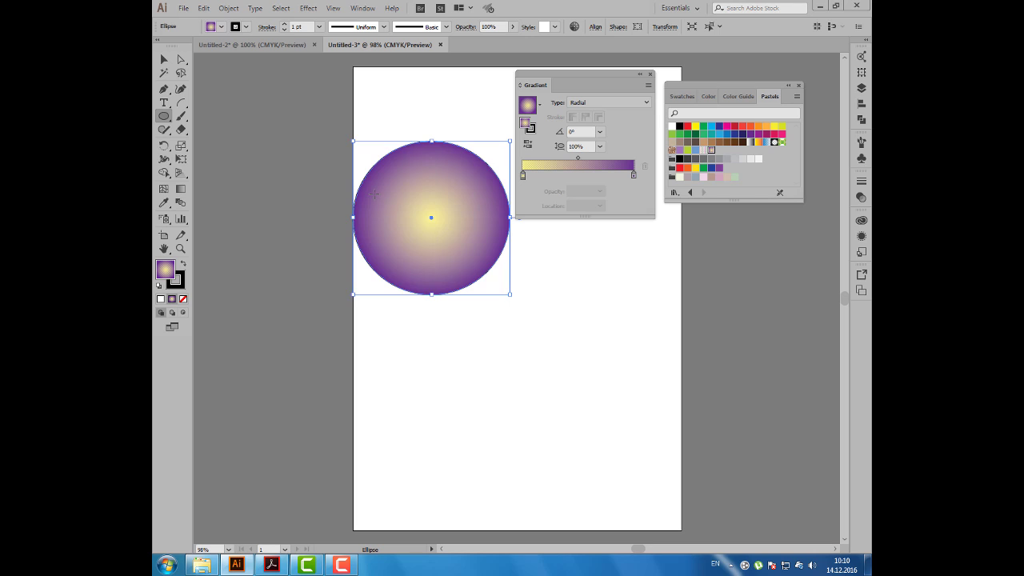
pyautogui.click(703, 151)
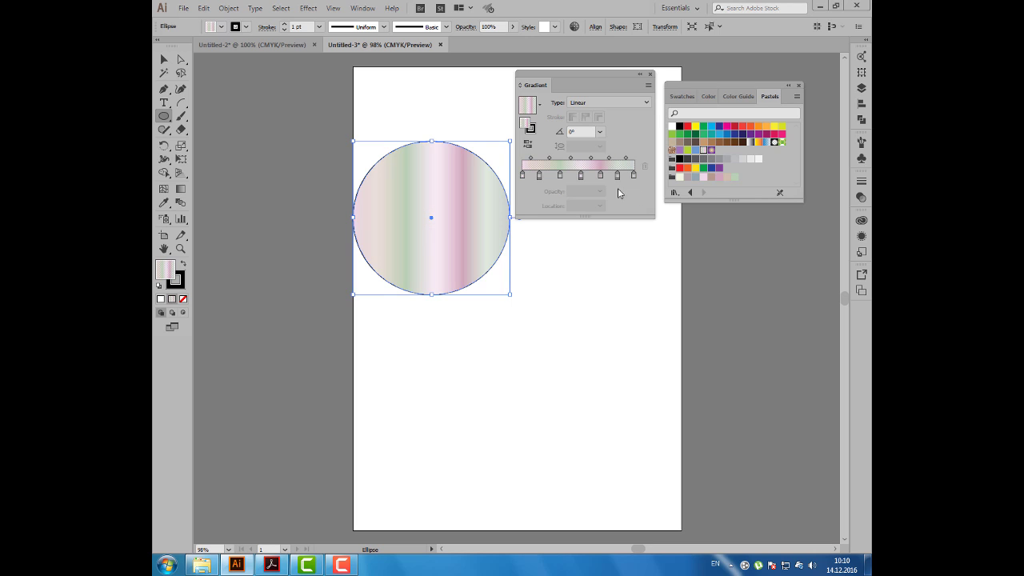
pyautogui.click(270, 44)
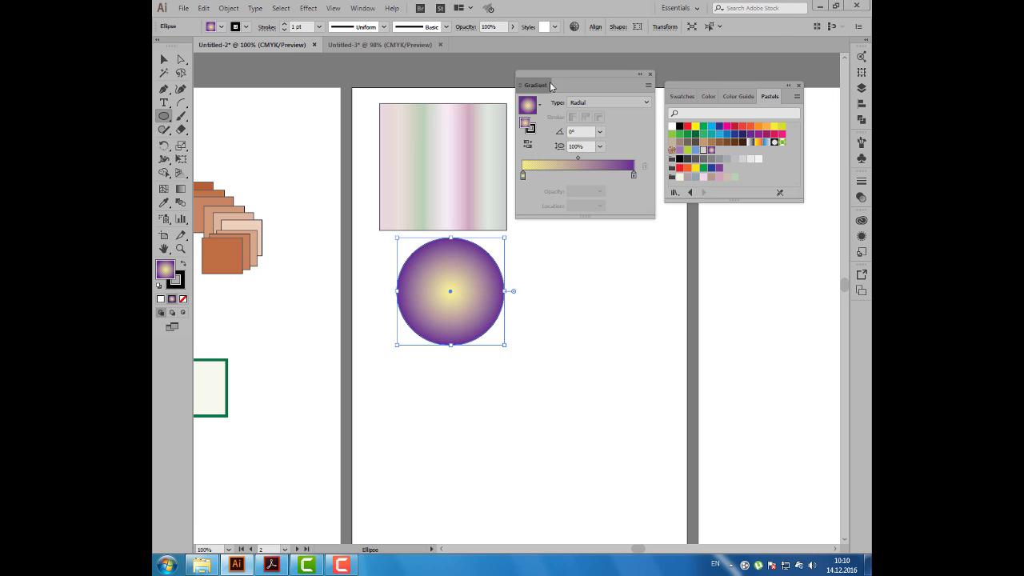
pyautogui.moveTo(550, 85); pyautogui.dragTo(559, 93)
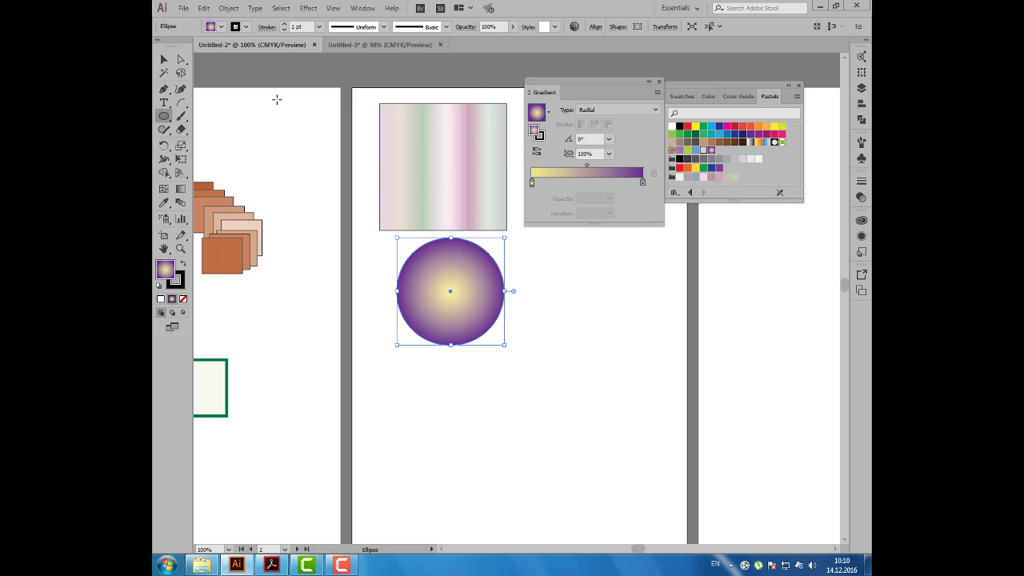
pyautogui.click(164, 59)
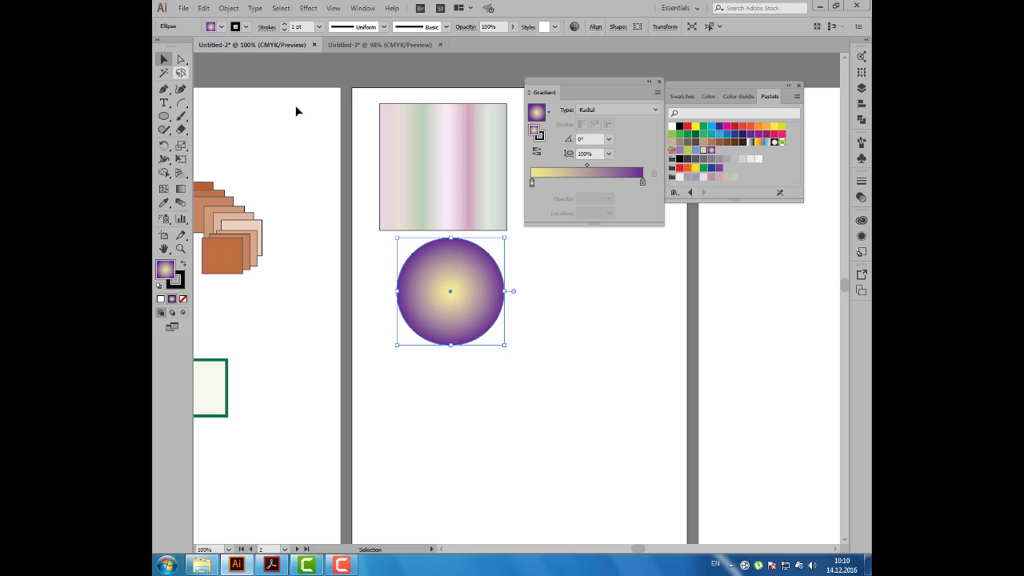
pyautogui.click(415, 156)
# Redrag the square's gradient as a short diagonal vector ending in its bottom-right corner
pyautogui.moveTo(455, 190); pyautogui.dragTo(423, 201)
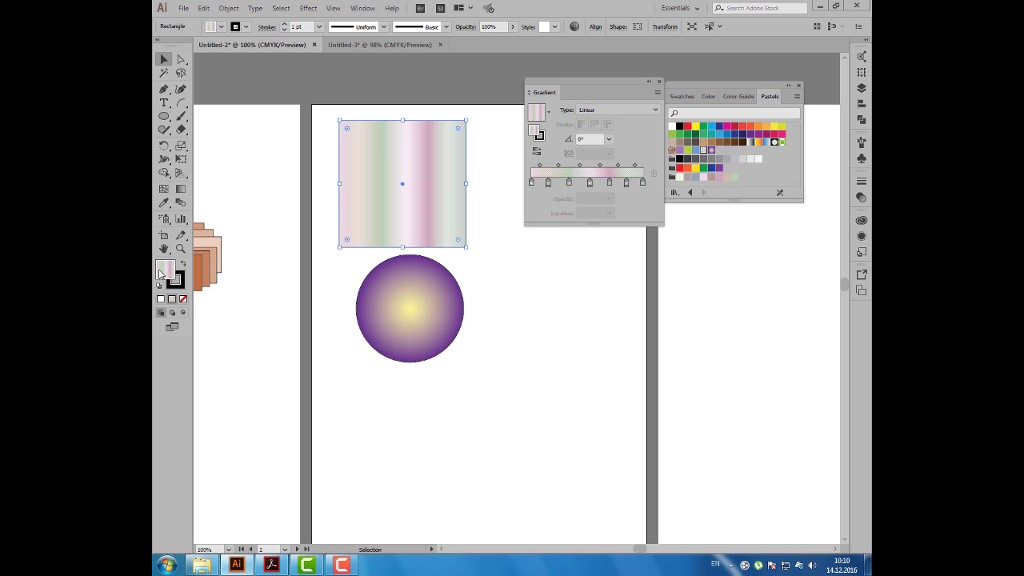
pyautogui.click(181, 190)
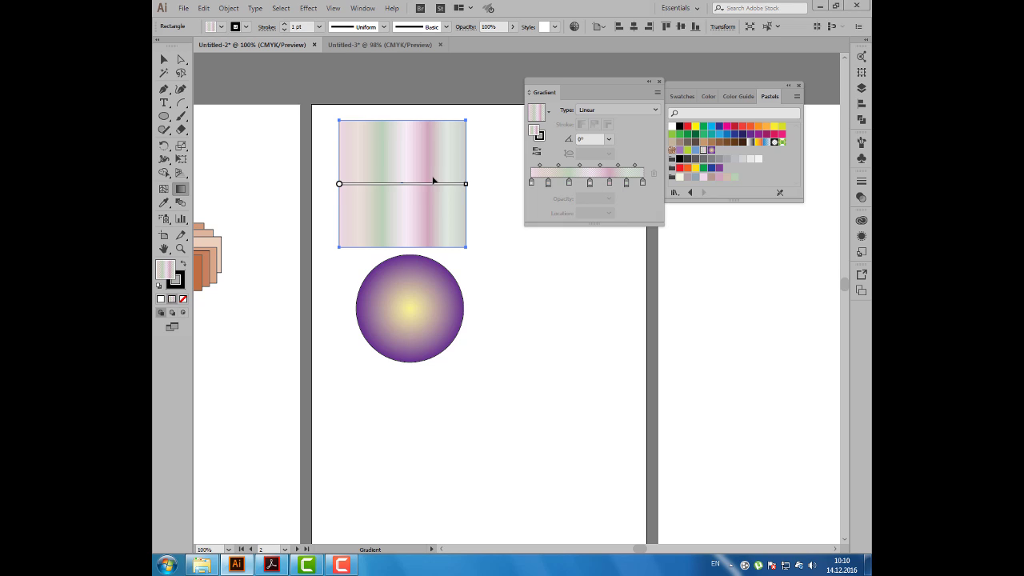
pyautogui.moveTo(401, 183)
pyautogui.moveTo(385, 166); pyautogui.dragTo(462, 250)
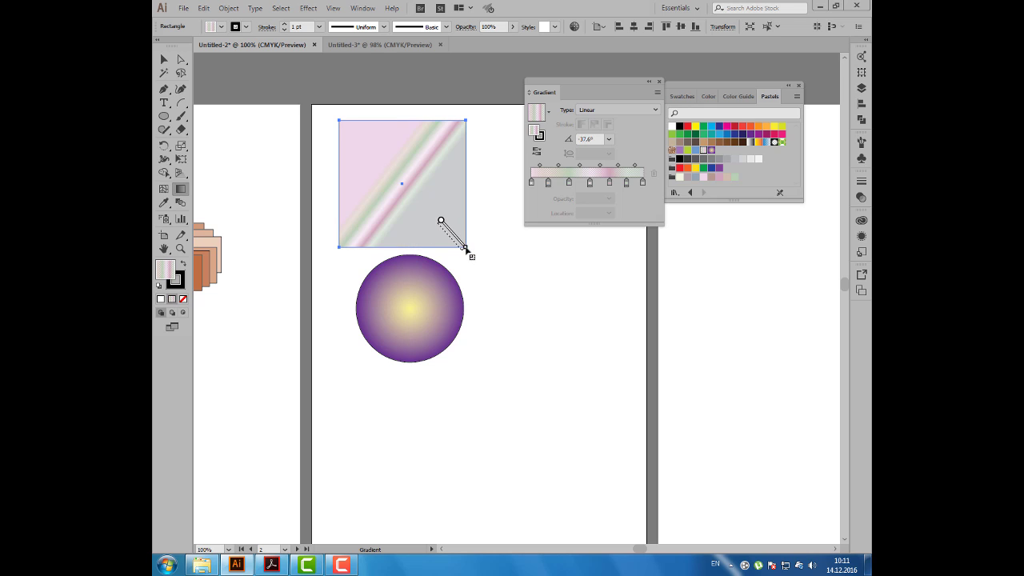
pyautogui.moveTo(368, 152); pyautogui.dragTo(439, 220)
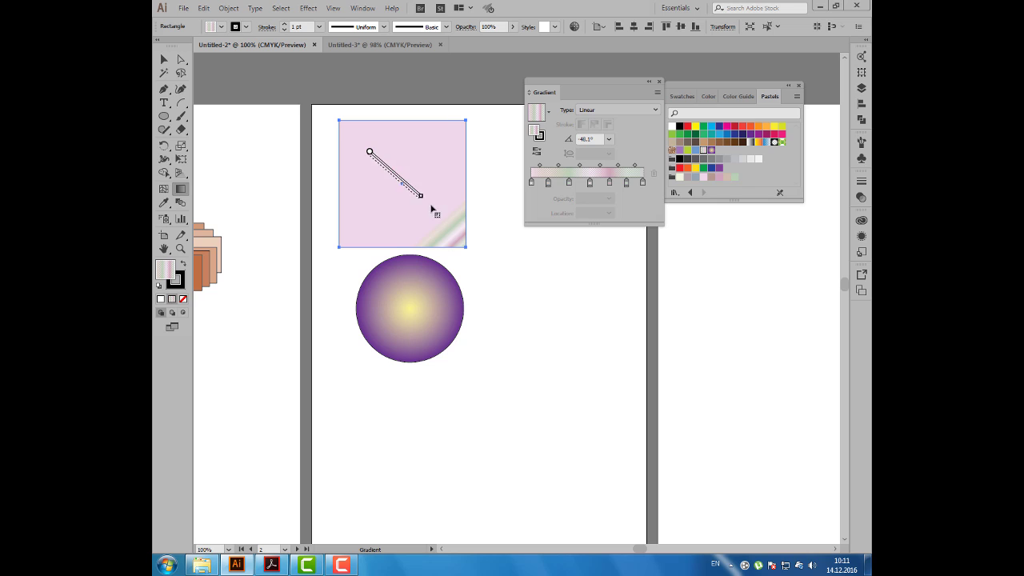
pyautogui.moveTo(344, 127); pyautogui.dragTo(471, 253)
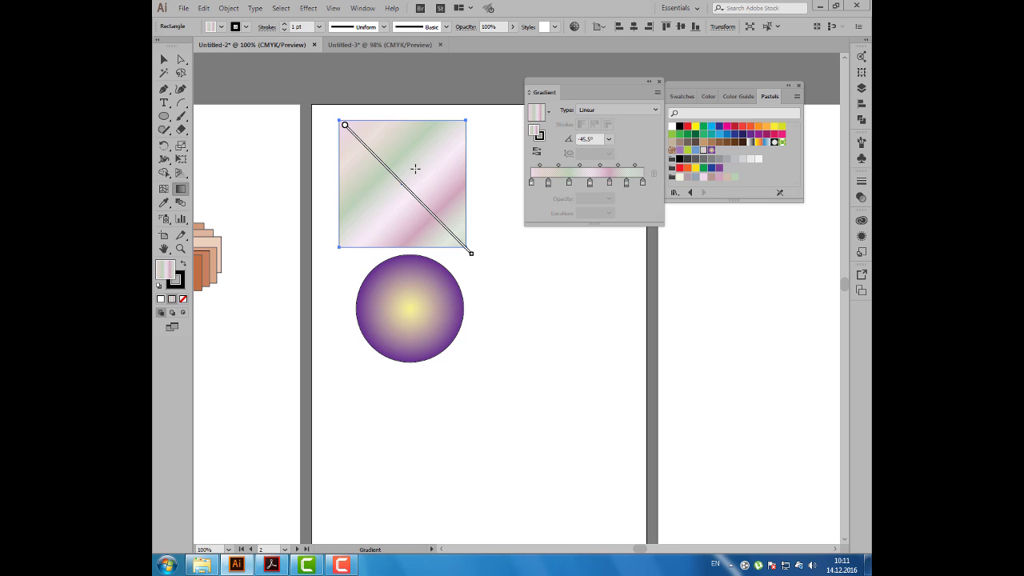
pyautogui.moveTo(399, 154); pyautogui.dragTo(430, 190)
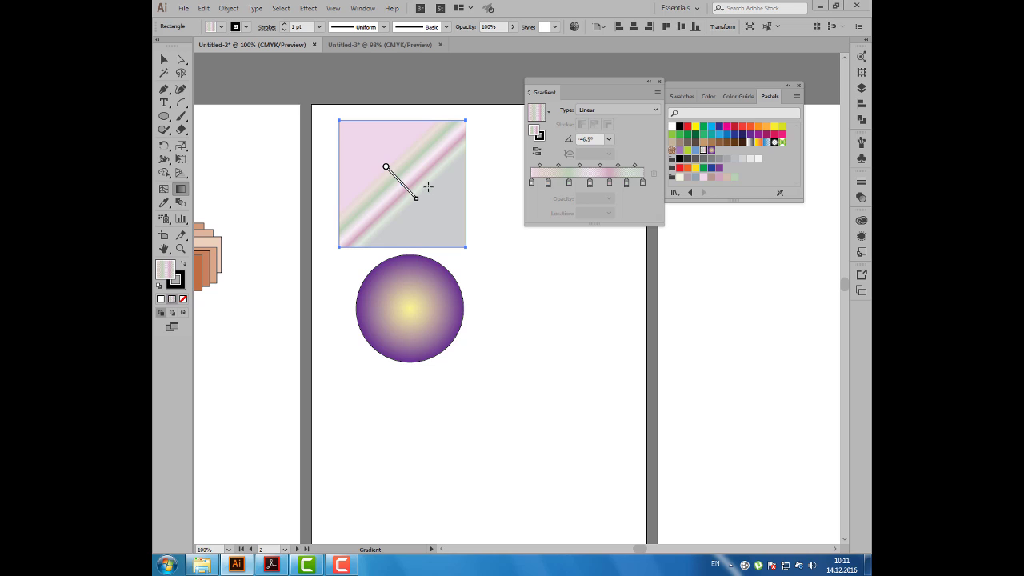
pyautogui.moveTo(441, 222); pyautogui.dragTo(465, 250)
# Select the radial circle and set its stroke to None
pyautogui.press('v')
pyautogui.click(416, 294)
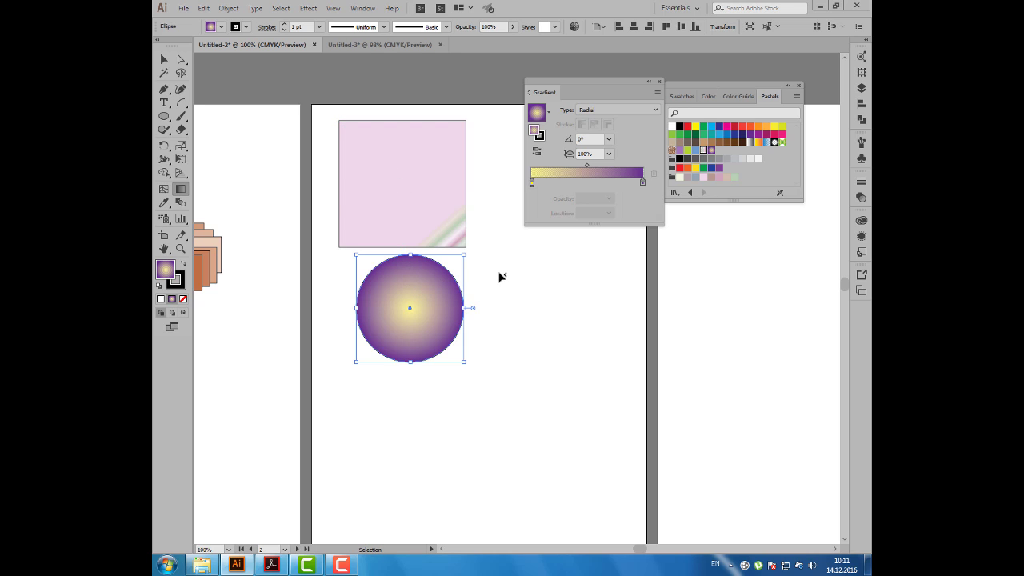
pyautogui.press('g')
pyautogui.moveTo(409, 308)
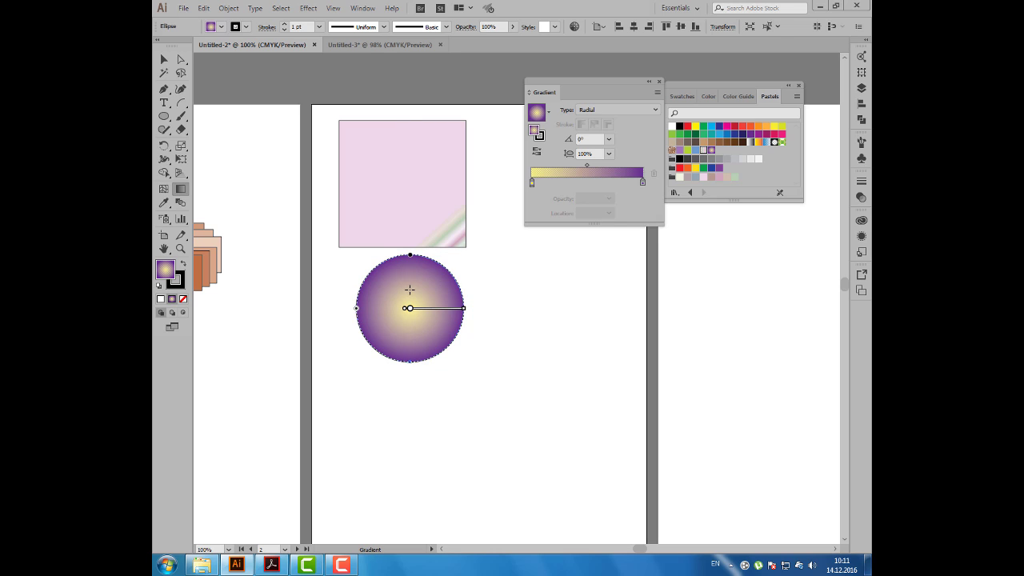
pyautogui.click(284, 30)
pyautogui.click(285, 29)
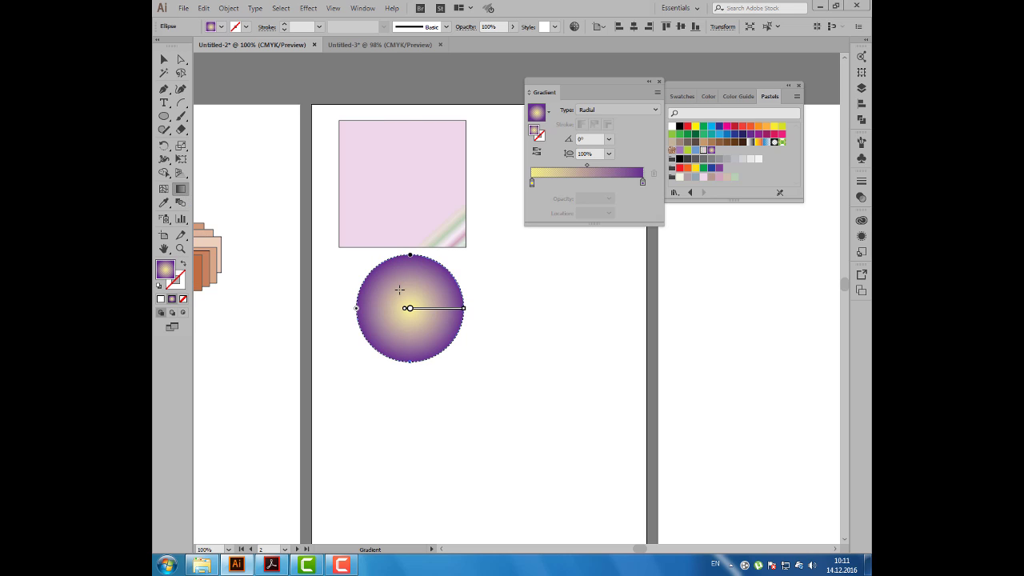
# Angle the circle's gradient to -47.6° with yellow highlight upper-left, then move it right of the square
pyautogui.moveTo(392, 286); pyautogui.dragTo(434, 334)
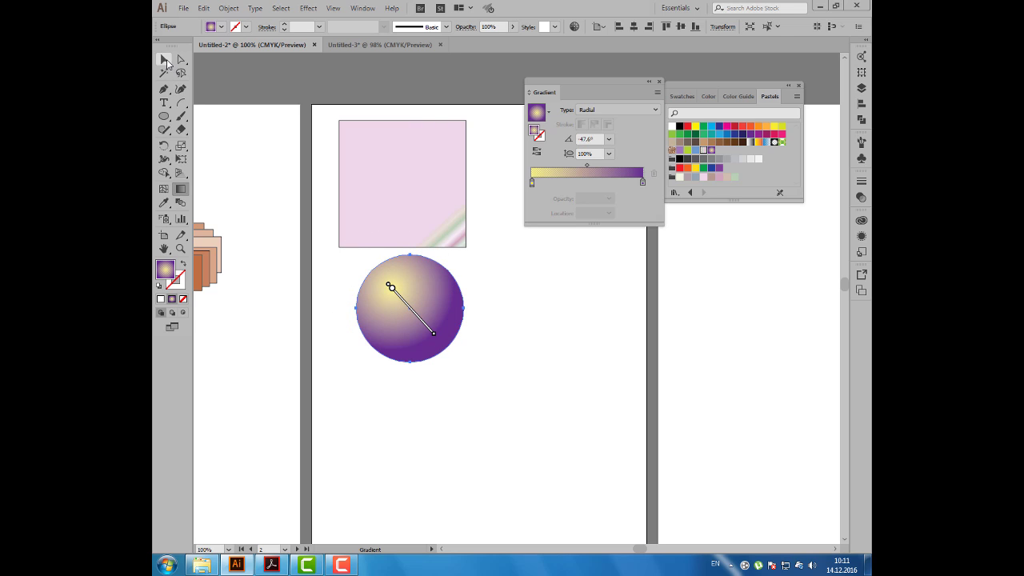
pyautogui.click(164, 59)
pyautogui.click(277, 150)
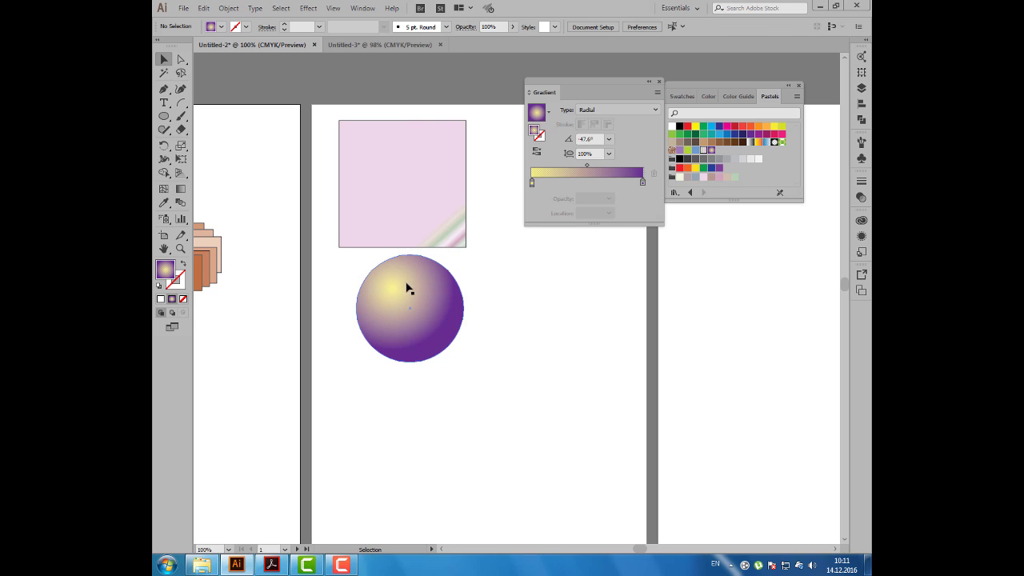
pyautogui.moveTo(439, 307); pyautogui.dragTo(594, 324)
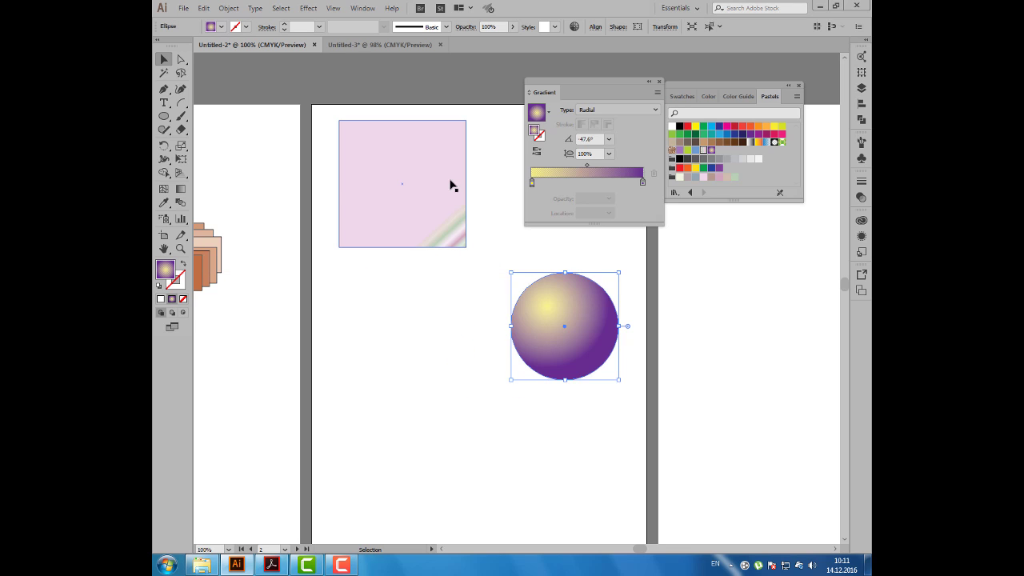
# Move the square lower and give it a 5 pt Orange, Yellow gradient stroke
pyautogui.moveTo(452, 183); pyautogui.dragTo(457, 213)
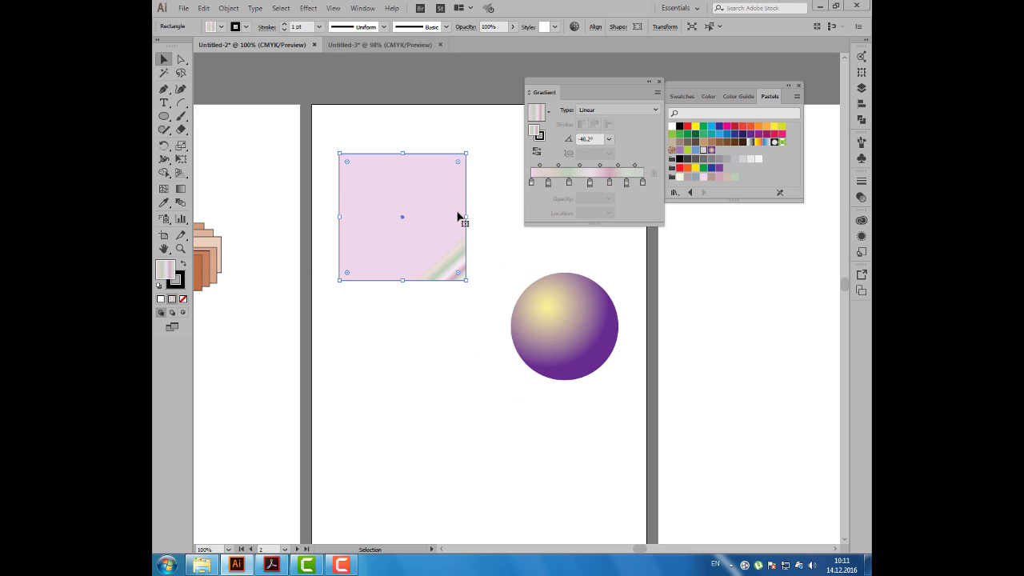
pyautogui.click(284, 23)
pyautogui.click(284, 23)
pyautogui.click(283, 23)
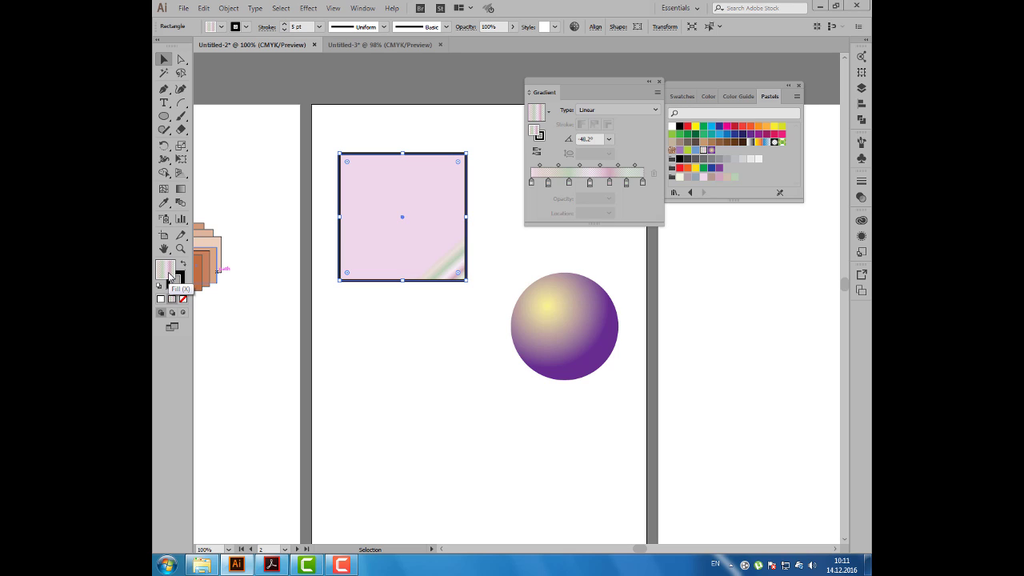
pyautogui.click(248, 28)
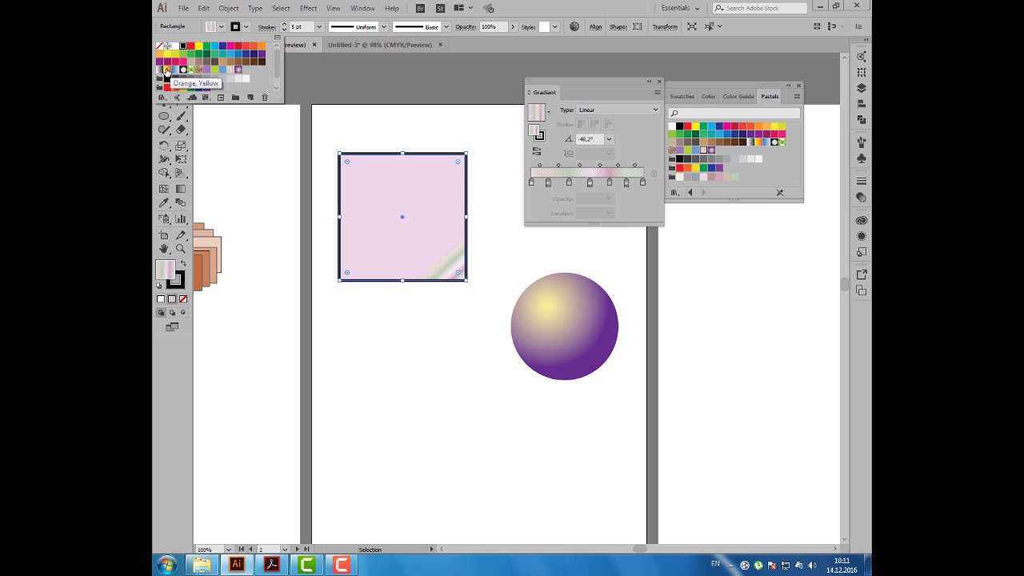
pyautogui.click(165, 71)
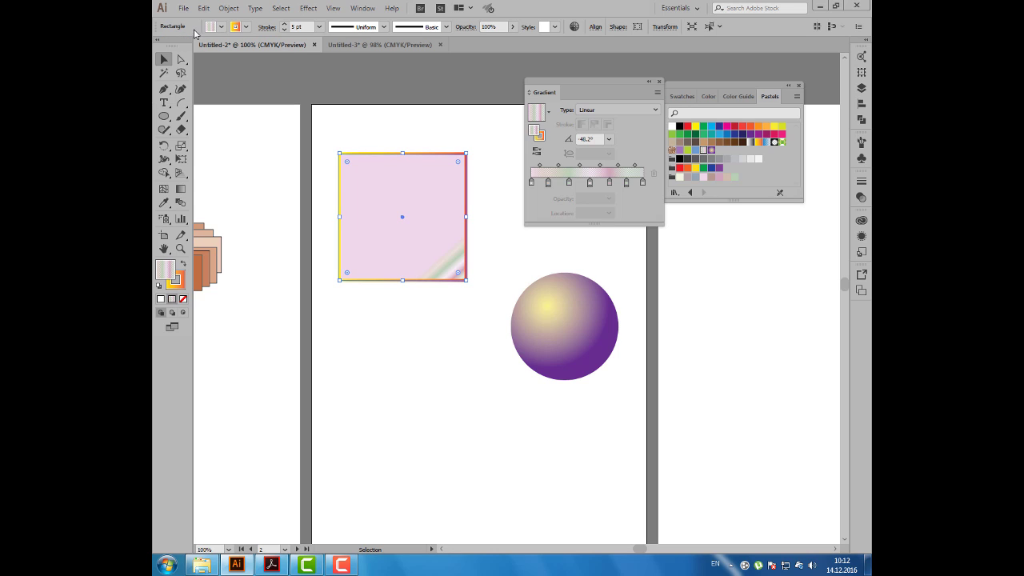
pyautogui.click(180, 286)
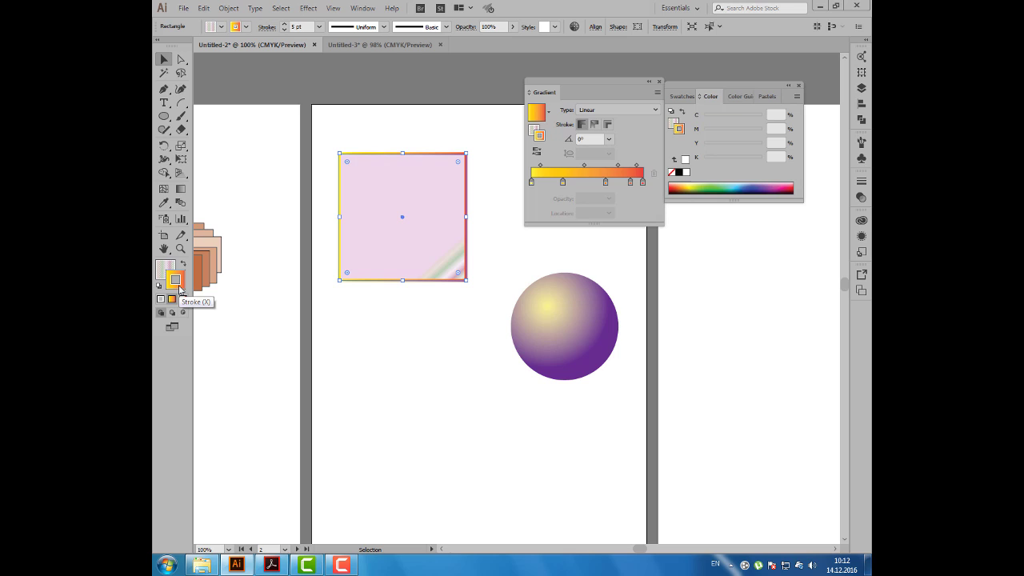
# Re-angle the square's pastel fill gradient toward the bottom-right corner
pyautogui.click(181, 189)
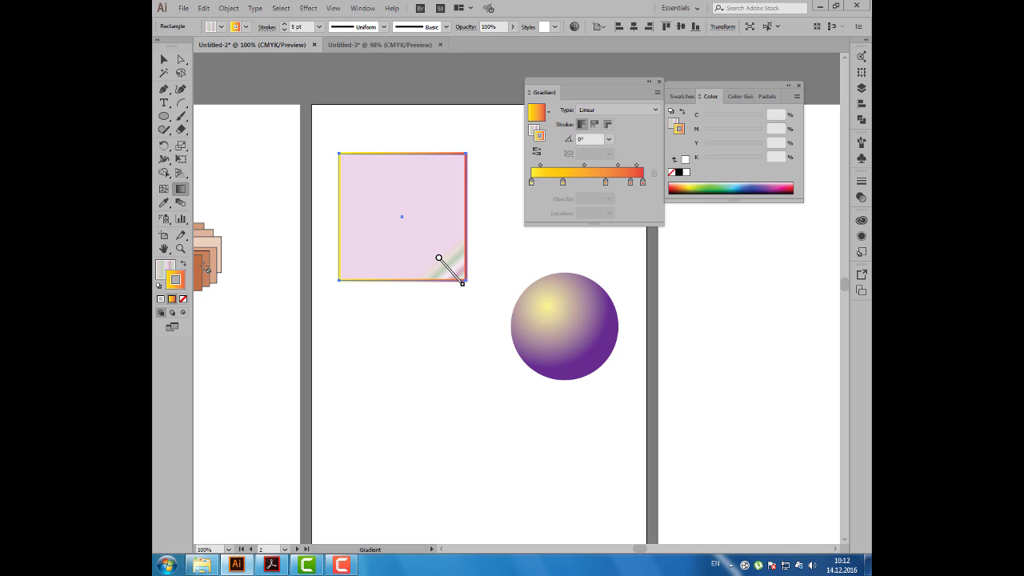
pyautogui.click(165, 270)
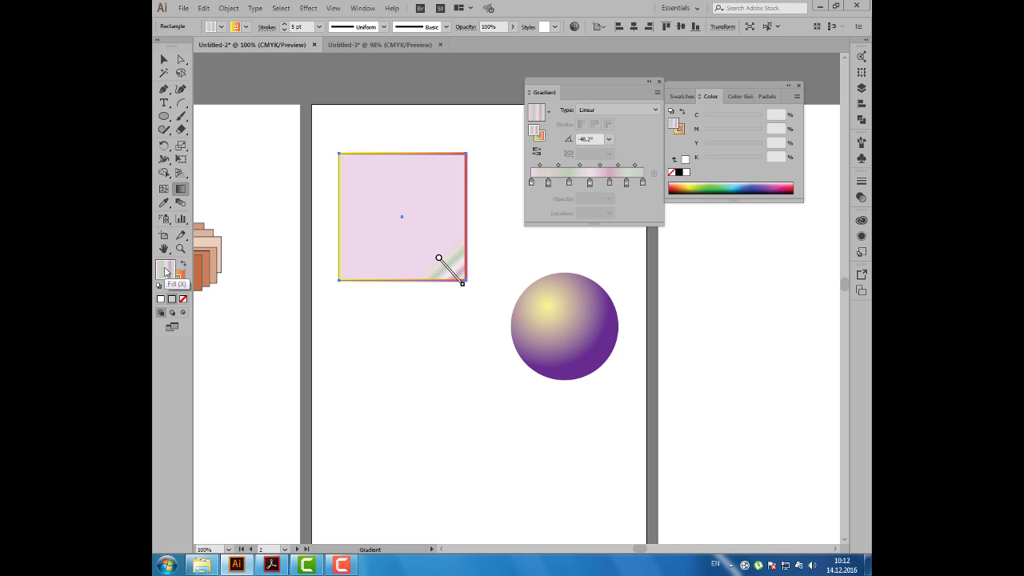
pyautogui.moveTo(415, 231); pyautogui.dragTo(469, 282)
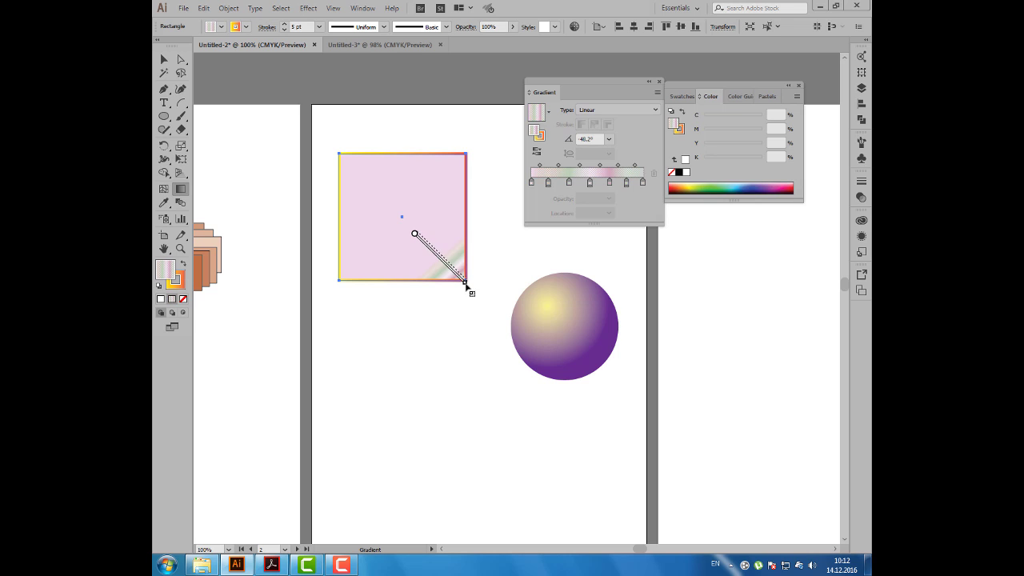